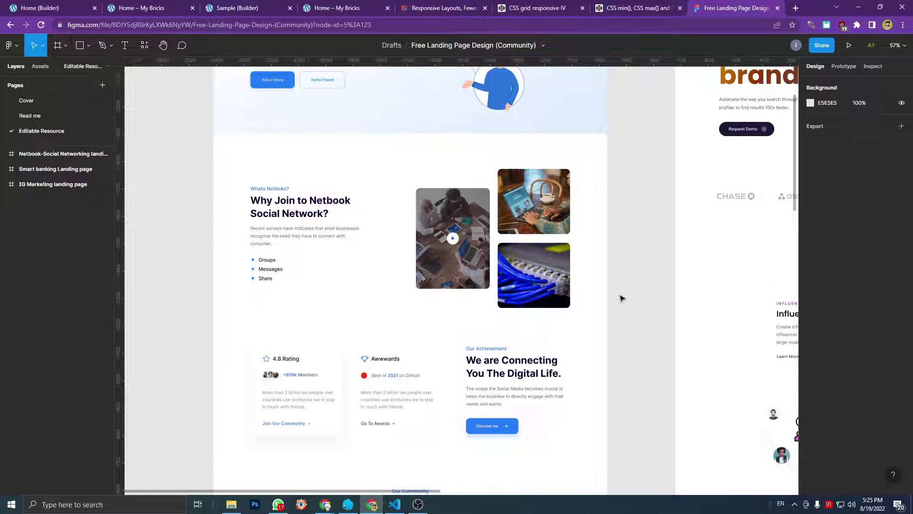
Step: Scroll up and down the current page to review its Netbook sections
{"action": "scroll", "coordinate": [620, 298], "scroll_direction": "up", "scroll_amount": 6}
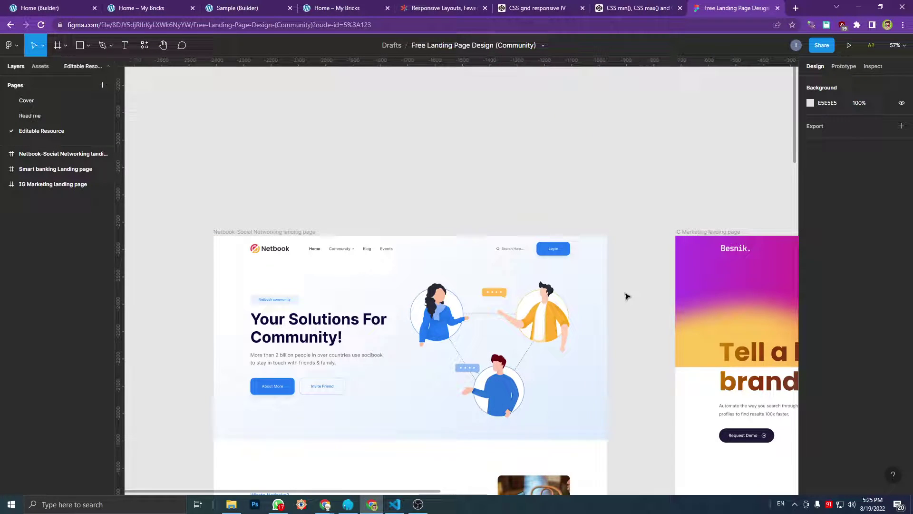
{"action": "scroll", "coordinate": [625, 295], "scroll_direction": "down", "scroll_amount": 2}
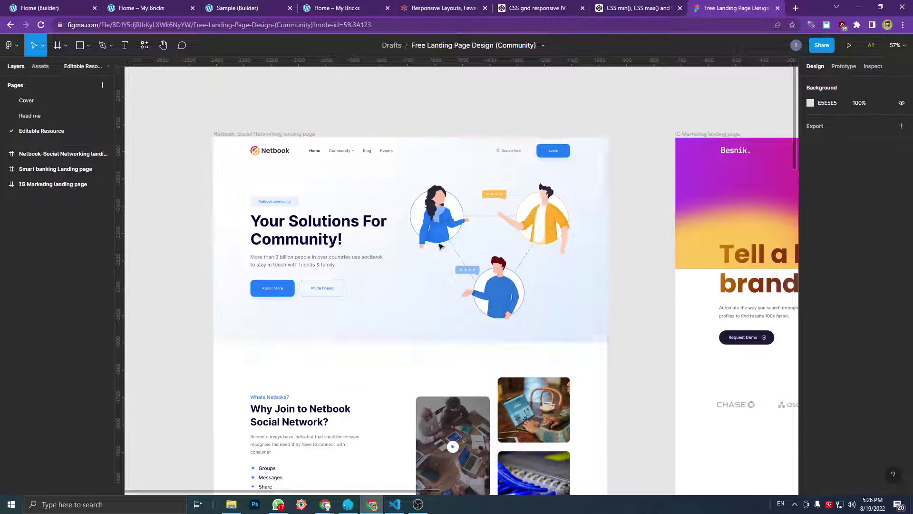
{"action": "scroll", "coordinate": [530, 234], "scroll_direction": "down", "scroll_amount": 2}
{"action": "scroll", "coordinate": [630, 225], "scroll_direction": "up", "scroll_amount": 1}
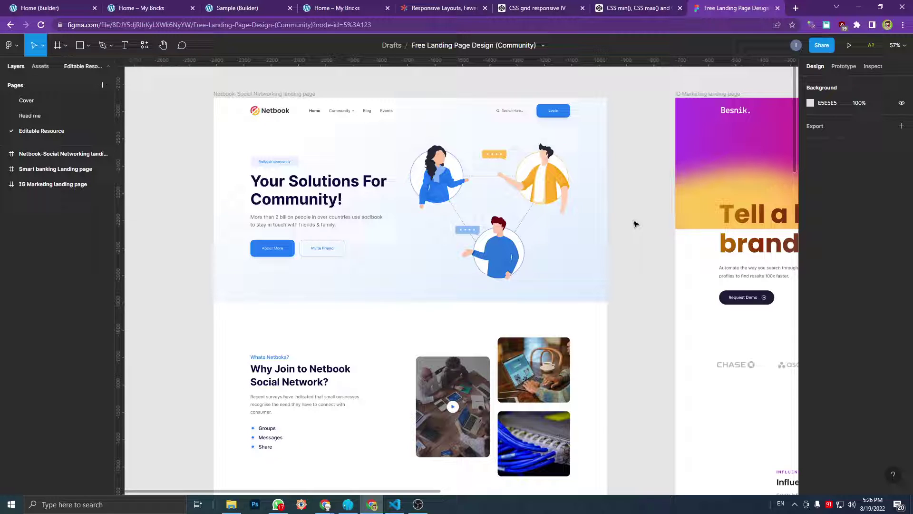
{"action": "scroll", "coordinate": [635, 224], "scroll_direction": "down", "scroll_amount": 8}
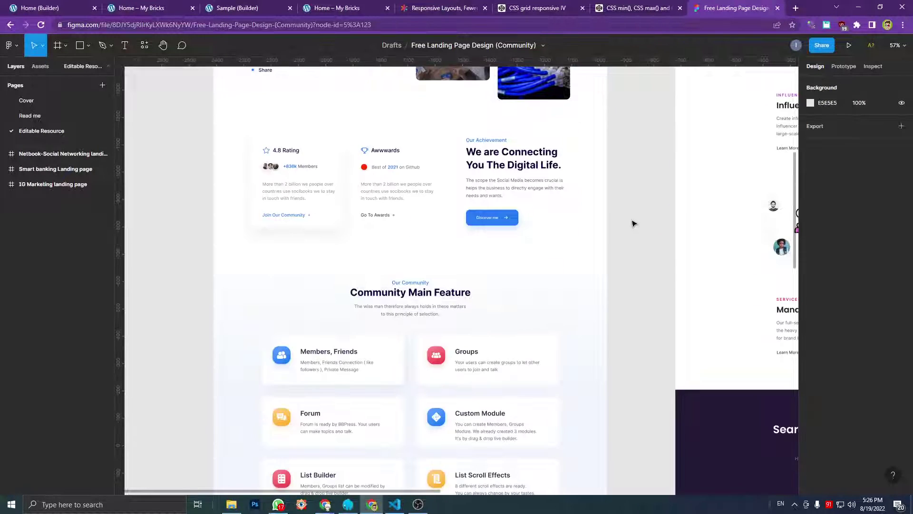
{"action": "scroll", "coordinate": [616, 235], "scroll_direction": "down", "scroll_amount": 2}
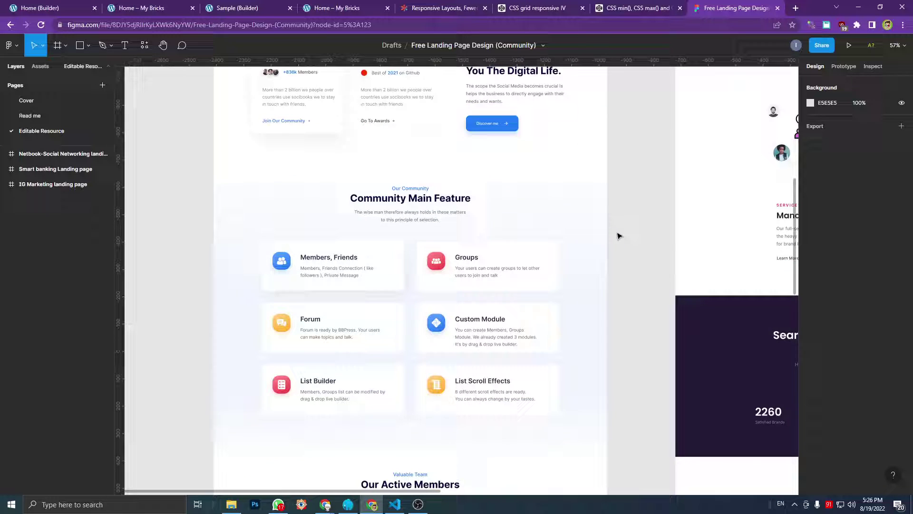
{"action": "scroll", "coordinate": [614, 234], "scroll_direction": "down", "scroll_amount": 6}
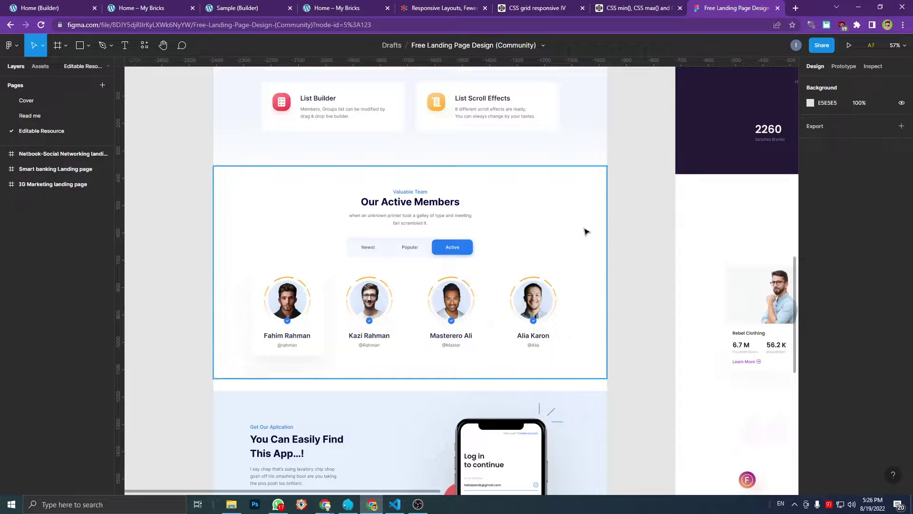
{"action": "scroll", "coordinate": [587, 227], "scroll_direction": "down", "scroll_amount": 2}
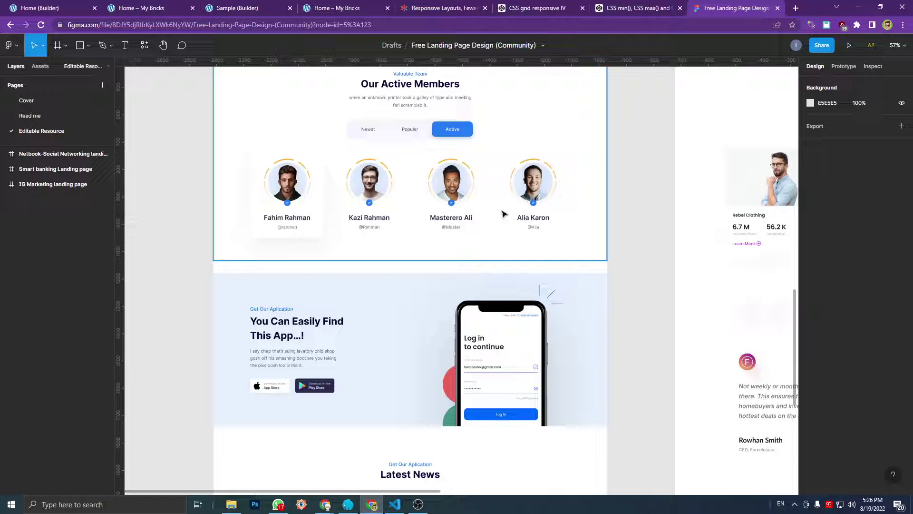
{"action": "scroll", "coordinate": [503, 215], "scroll_direction": "down", "scroll_amount": 4}
{"action": "scroll", "coordinate": [491, 232], "scroll_direction": "down", "scroll_amount": 1}
{"action": "scroll", "coordinate": [492, 232], "scroll_direction": "up", "scroll_amount": 1}
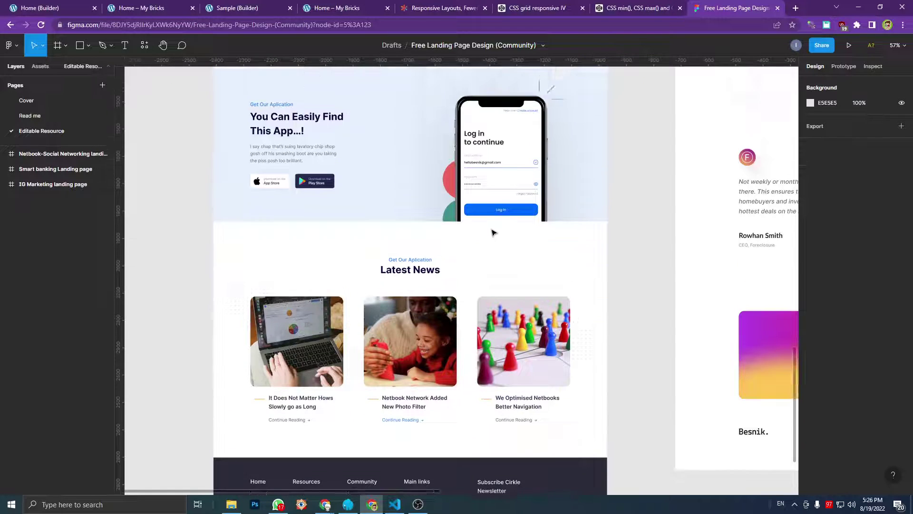
{"action": "scroll", "coordinate": [492, 232], "scroll_direction": "up", "scroll_amount": 20}
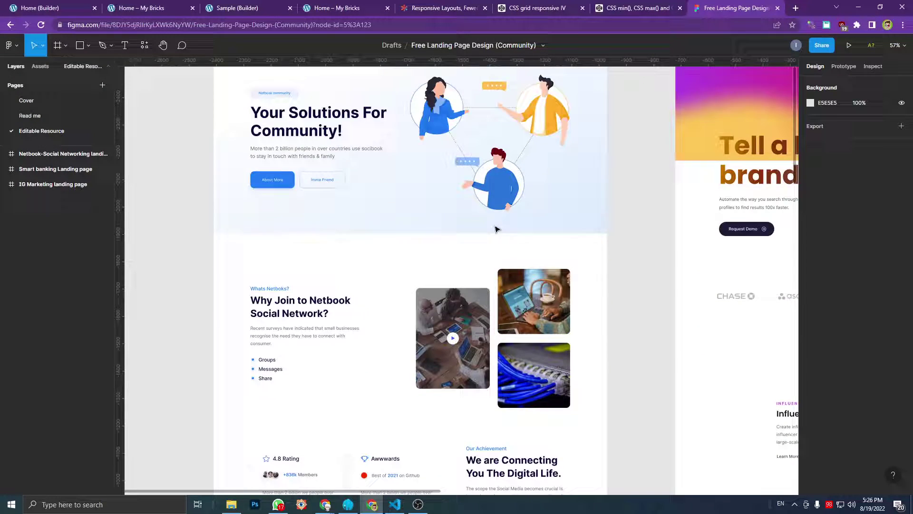
{"action": "scroll", "coordinate": [496, 229], "scroll_direction": "up", "scroll_amount": 6}
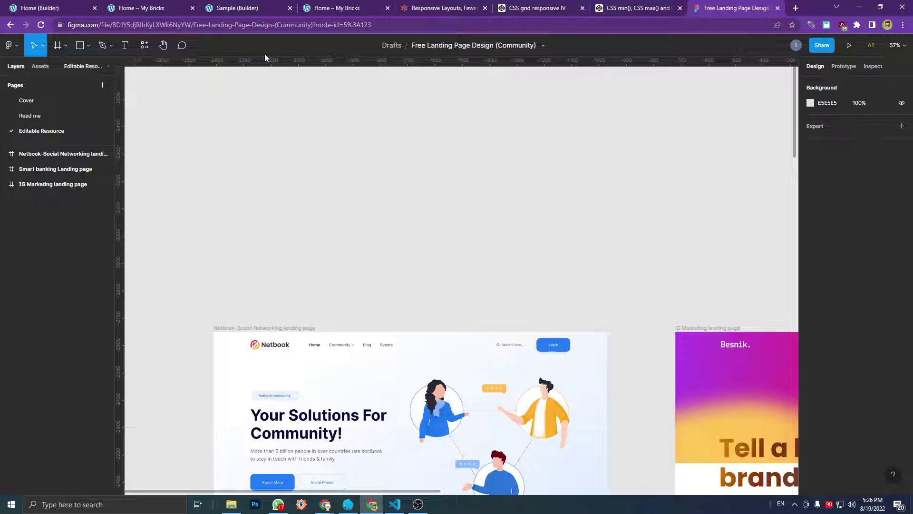
{"action": "scroll", "coordinate": [514, 206], "scroll_direction": "down", "scroll_amount": 3}
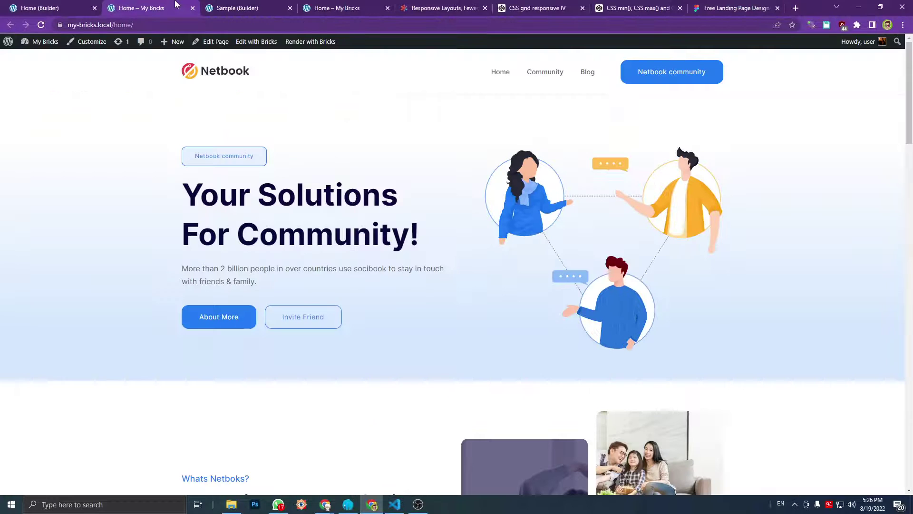
Step: Reload the live Netbook home page and scroll down through its sections
{"action": "left_click", "coordinate": [177, 5]}
{"action": "left_click", "coordinate": [375, 28]}
{"action": "key", "text": "Return"}
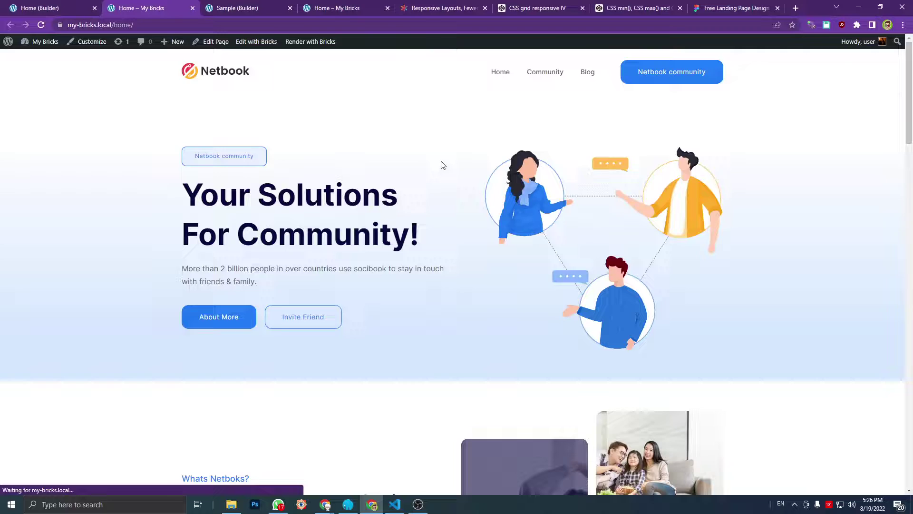
{"action": "scroll", "coordinate": [447, 171], "scroll_direction": "down", "scroll_amount": 5}
{"action": "scroll", "coordinate": [453, 177], "scroll_direction": "down", "scroll_amount": 13}
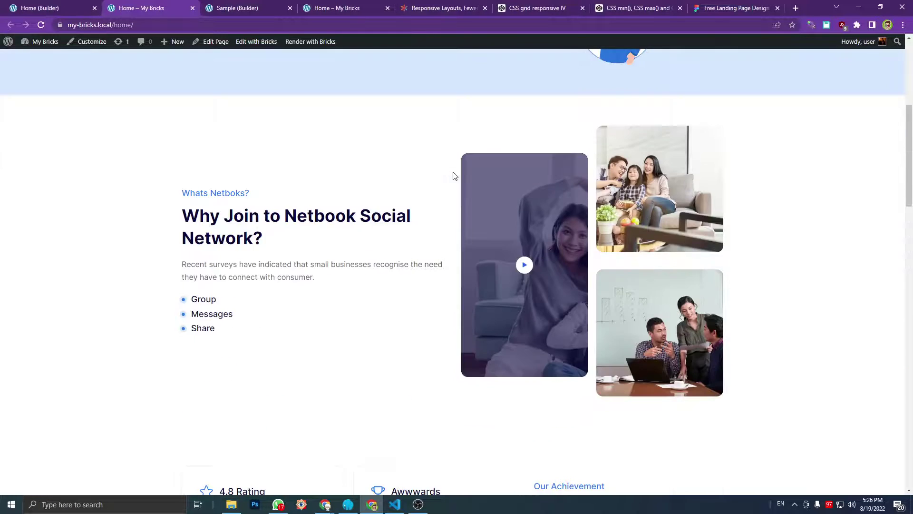
{"action": "scroll", "coordinate": [453, 176], "scroll_direction": "down", "scroll_amount": 14}
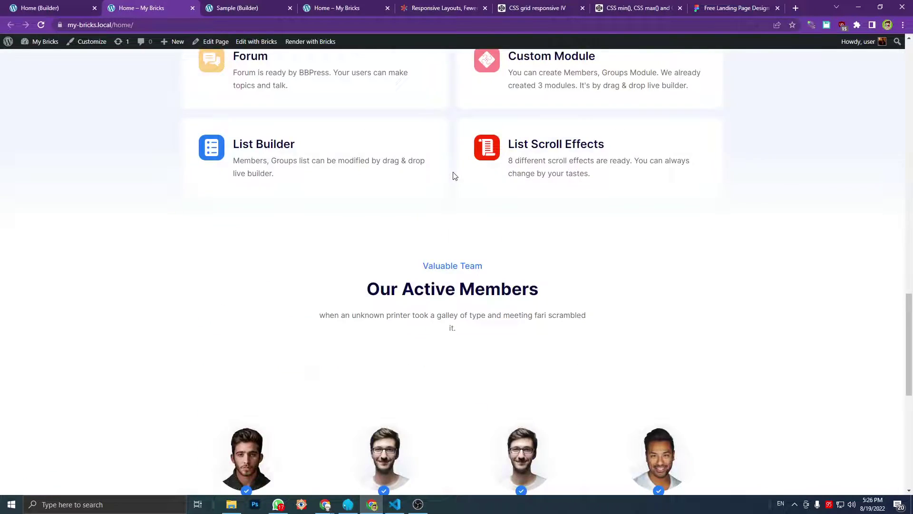
{"action": "scroll", "coordinate": [453, 172], "scroll_direction": "down", "scroll_amount": 2}
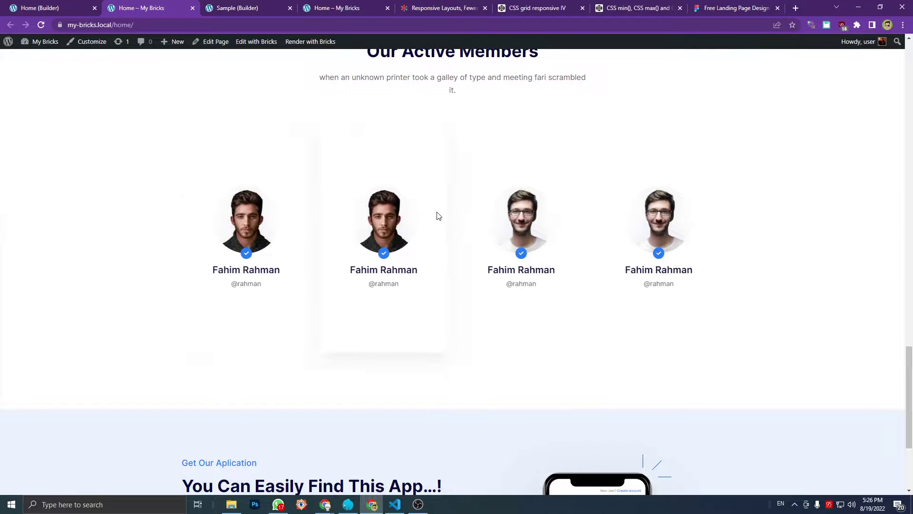
{"action": "scroll", "coordinate": [523, 236], "scroll_direction": "down", "scroll_amount": 3}
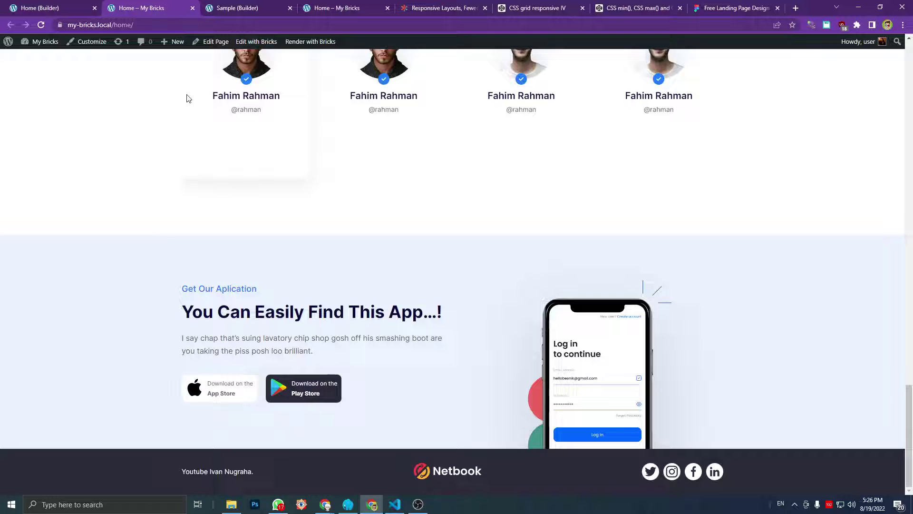
Step: Scroll back to the top and return to the Home page in the Bricks builder
{"action": "scroll", "coordinate": [152, 110], "scroll_direction": "up", "scroll_amount": 5}
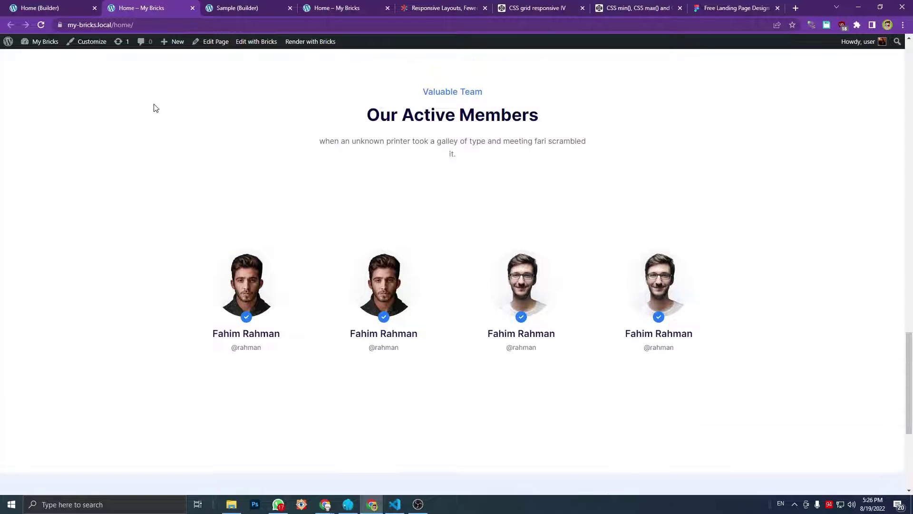
{"action": "scroll", "coordinate": [158, 109], "scroll_direction": "up", "scroll_amount": 7}
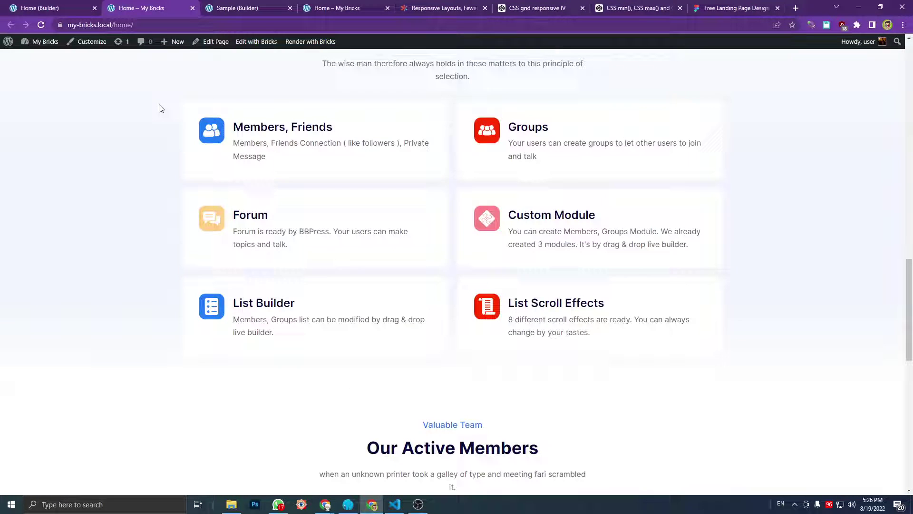
{"action": "scroll", "coordinate": [161, 109], "scroll_direction": "up", "scroll_amount": 18}
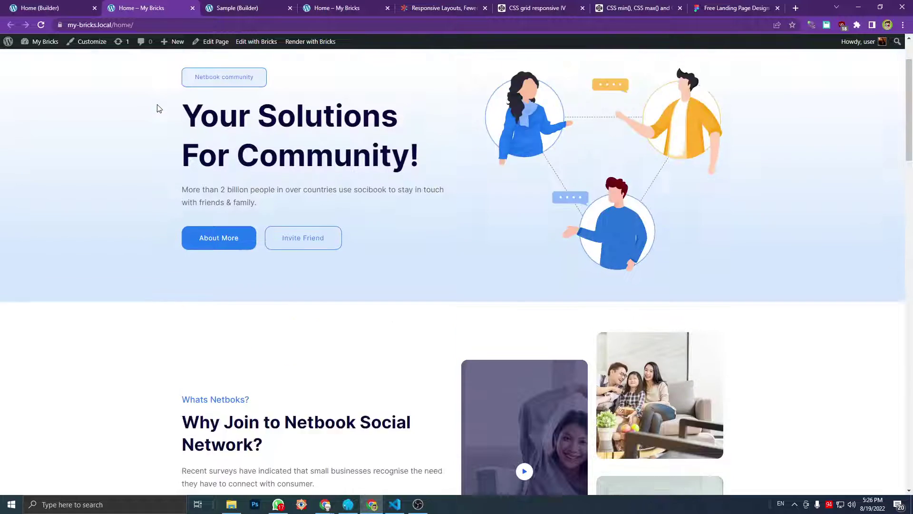
{"action": "scroll", "coordinate": [160, 109], "scroll_direction": "up", "scroll_amount": 2}
{"action": "key", "text": "ctrl+shift+Tab"}
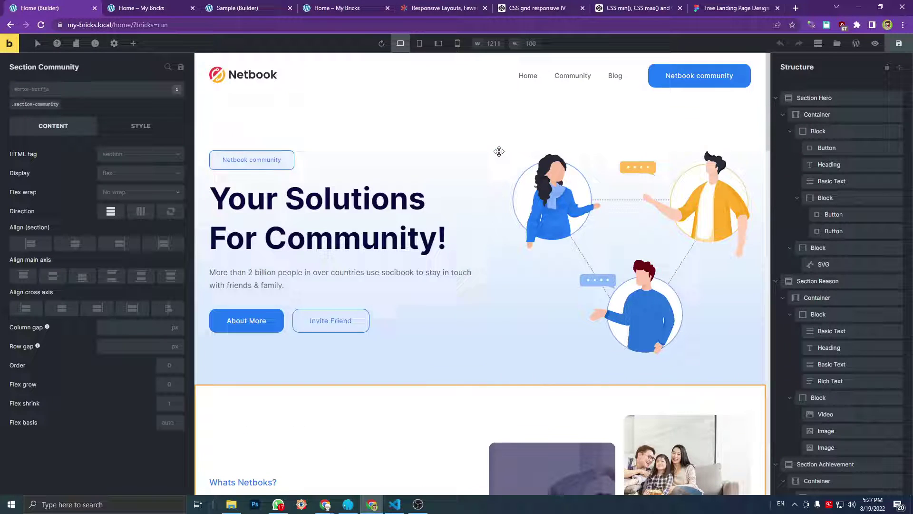
{"action": "scroll", "coordinate": [472, 144], "scroll_direction": "down", "scroll_amount": 8}
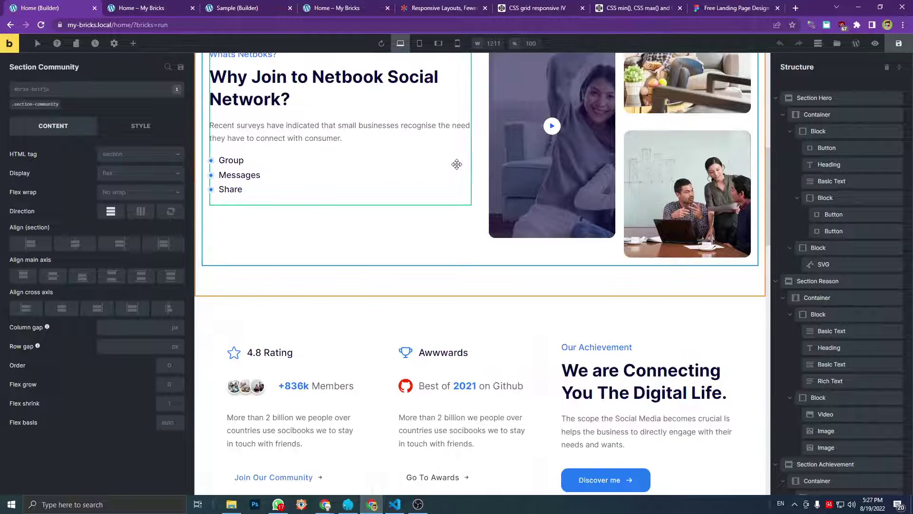
{"action": "scroll", "coordinate": [456, 164], "scroll_direction": "up", "scroll_amount": 6}
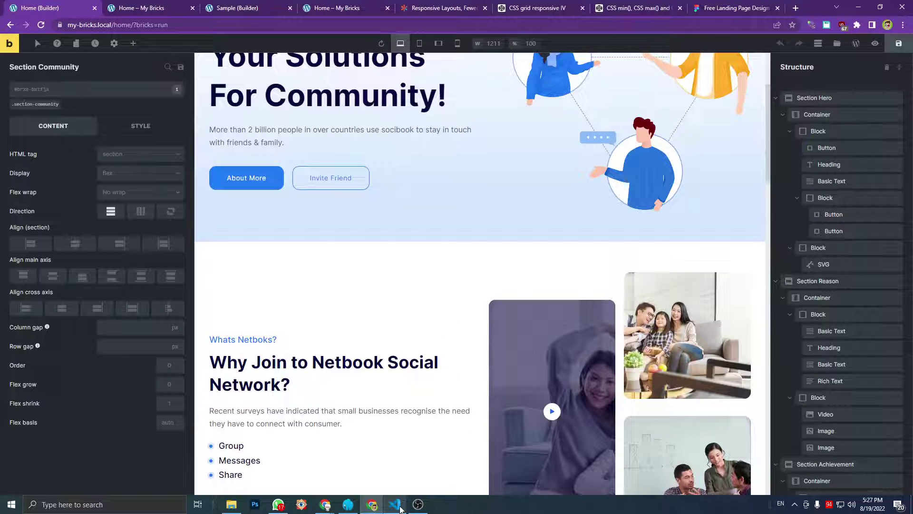
{"action": "mouse_move", "coordinate": [400, 508]}
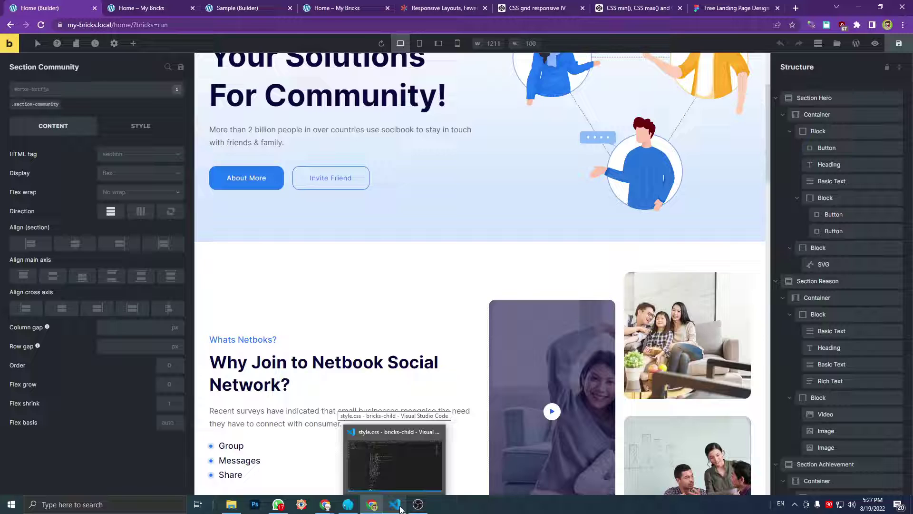
{"action": "left_click", "coordinate": [400, 509]}
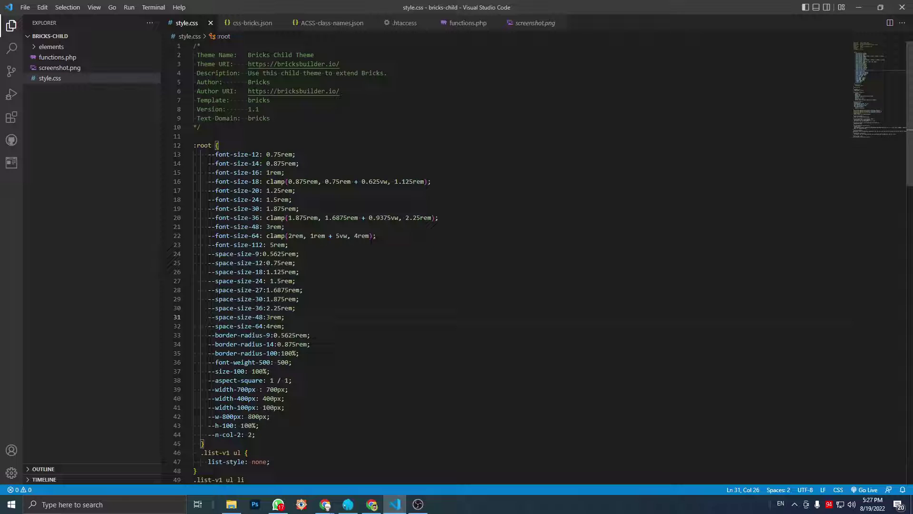
{"action": "left_click_drag", "start_coordinate": [194, 145], "coordinate": [288, 280]}
{"action": "scroll", "coordinate": [244, 337], "scroll_direction": "down", "scroll_amount": 5}
{"action": "scroll", "coordinate": [286, 304], "scroll_direction": "down", "scroll_amount": 10}
{"action": "scroll", "coordinate": [288, 281], "scroll_direction": "up", "scroll_amount": 2}
{"action": "scroll", "coordinate": [288, 280], "scroll_direction": "up", "scroll_amount": 10}
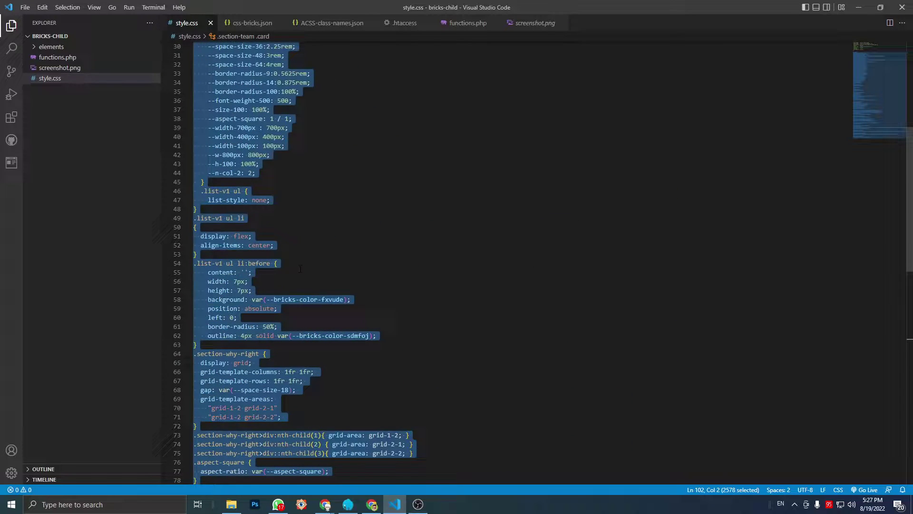
{"action": "scroll", "coordinate": [300, 269], "scroll_direction": "up", "scroll_amount": 9}
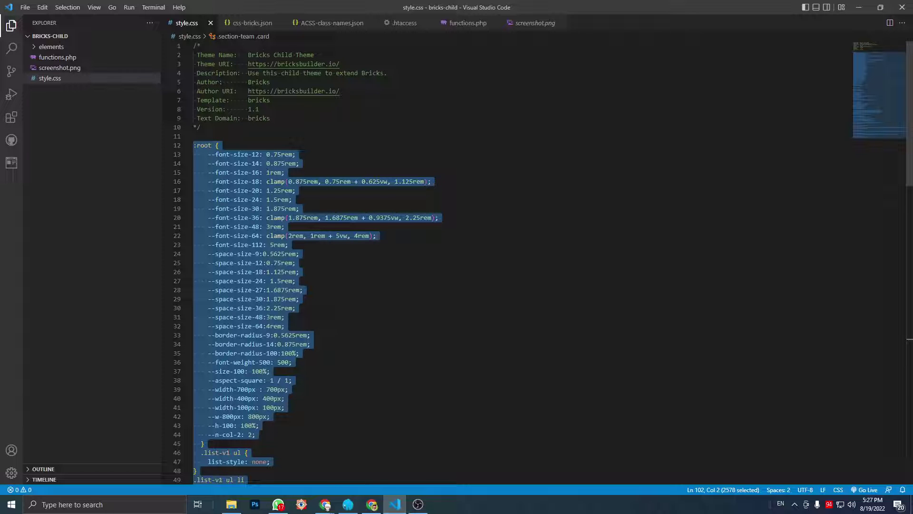
{"action": "left_click", "coordinate": [285, 118]}
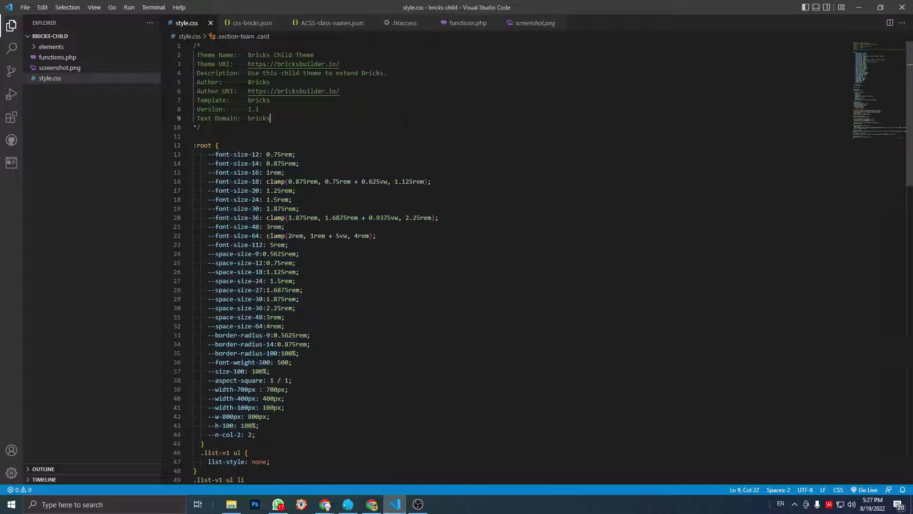
Step: Minimize VS Code, scroll the canvas back to the hero, and bring up the GitHub repository window
{"action": "left_click", "coordinate": [854, 7]}
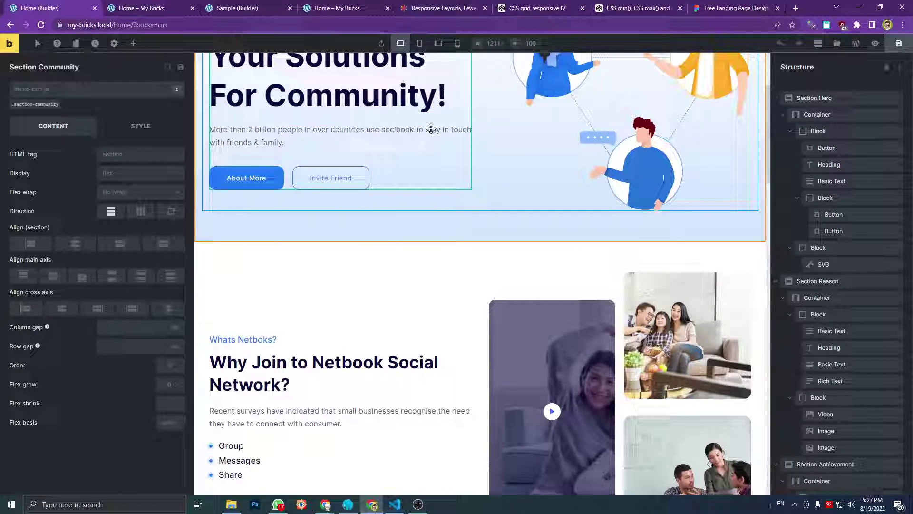
{"action": "scroll", "coordinate": [428, 123], "scroll_direction": "up", "scroll_amount": 3}
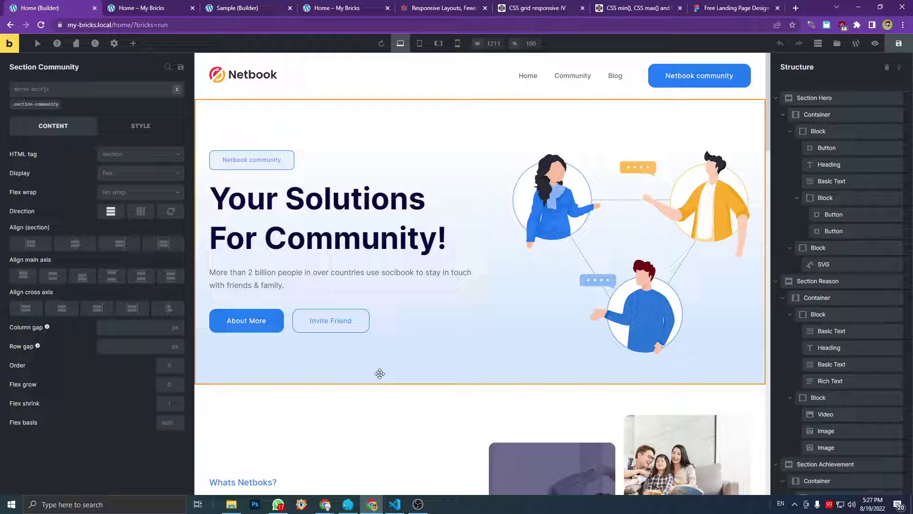
{"action": "mouse_move", "coordinate": [325, 504]}
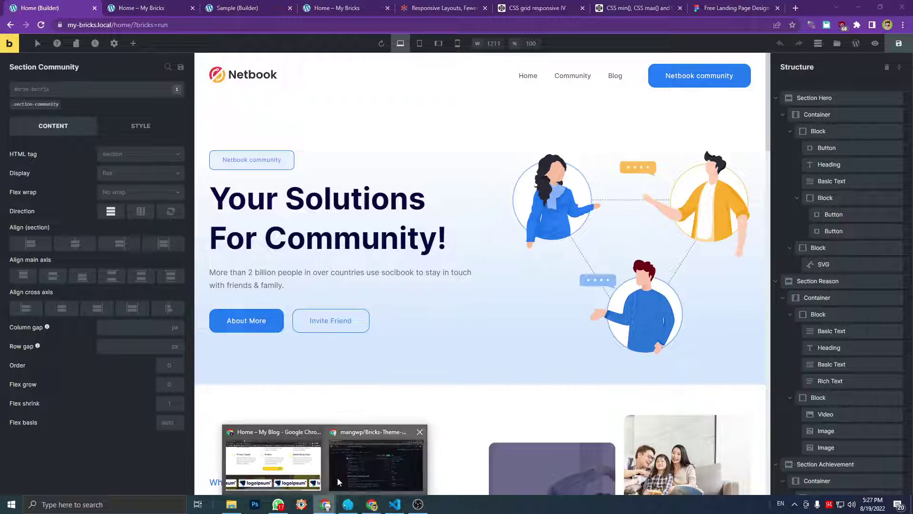
{"action": "left_click", "coordinate": [361, 453]}
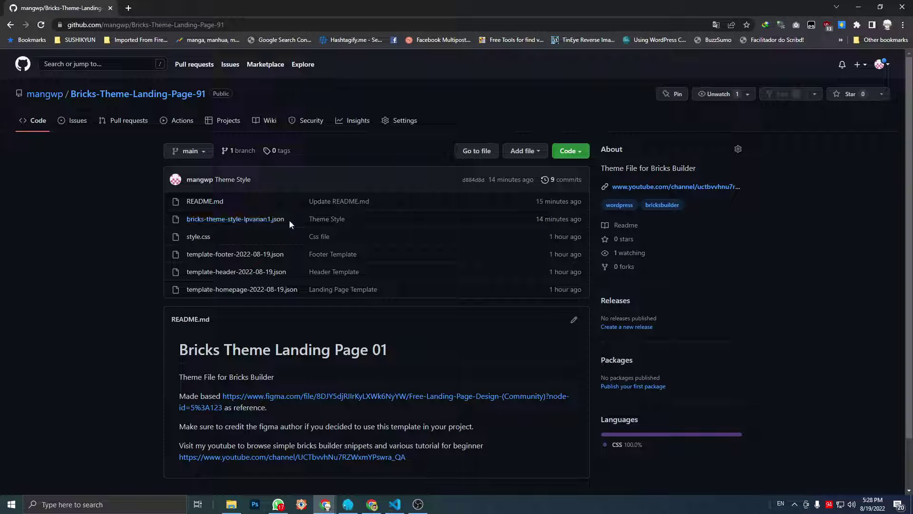
{"action": "left_click_drag", "start_coordinate": [289, 220], "coordinate": [186, 220]}
{"action": "left_click", "coordinate": [246, 235]}
{"action": "left_click", "coordinate": [389, 502]}
{"action": "left_click", "coordinate": [391, 503]}
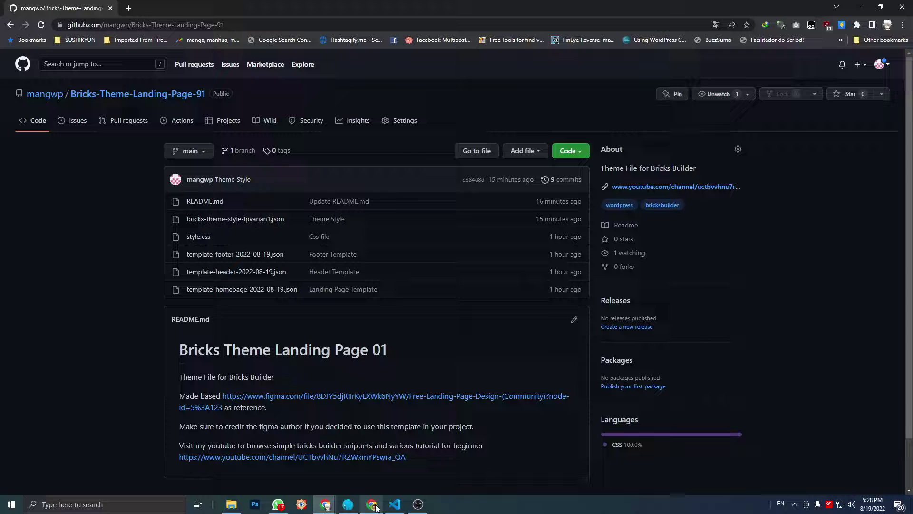
Step: Open Settings > Theme Styles, keep LPvarian1, and start adding a new style imported from JSON
{"action": "left_click", "coordinate": [372, 504]}
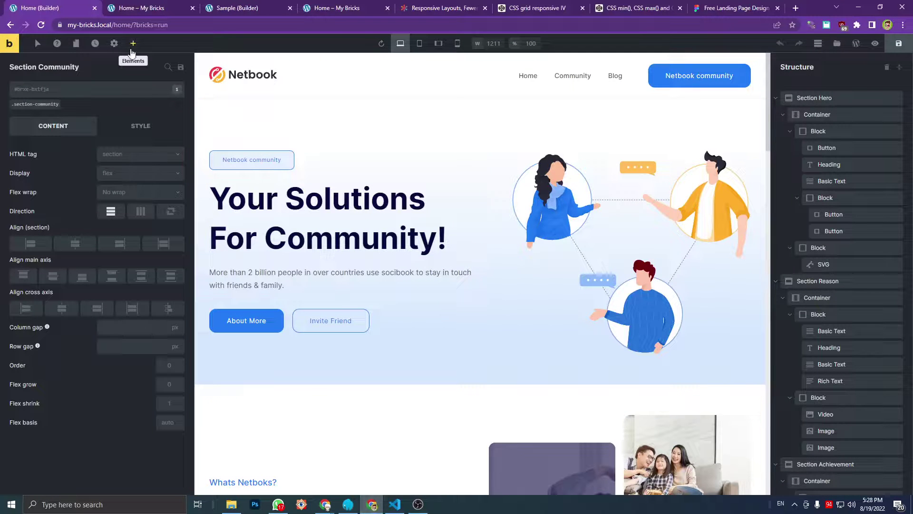
{"action": "left_click", "coordinate": [116, 45]}
{"action": "left_click", "coordinate": [93, 93]}
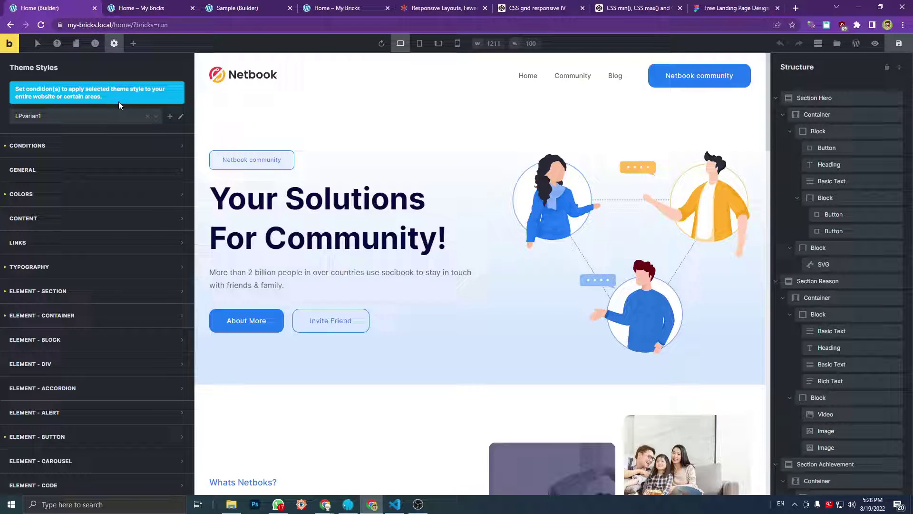
{"action": "left_click", "coordinate": [112, 122]}
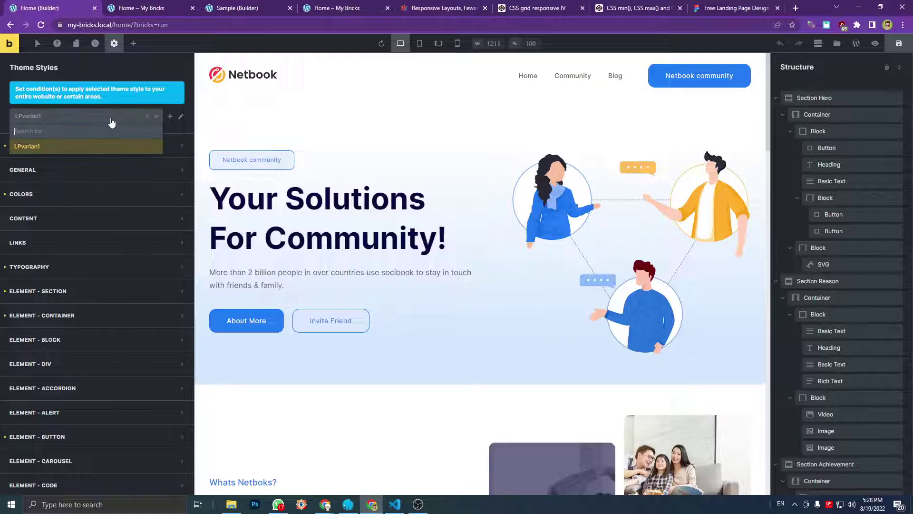
{"action": "left_click", "coordinate": [114, 121]}
{"action": "left_click", "coordinate": [169, 117]}
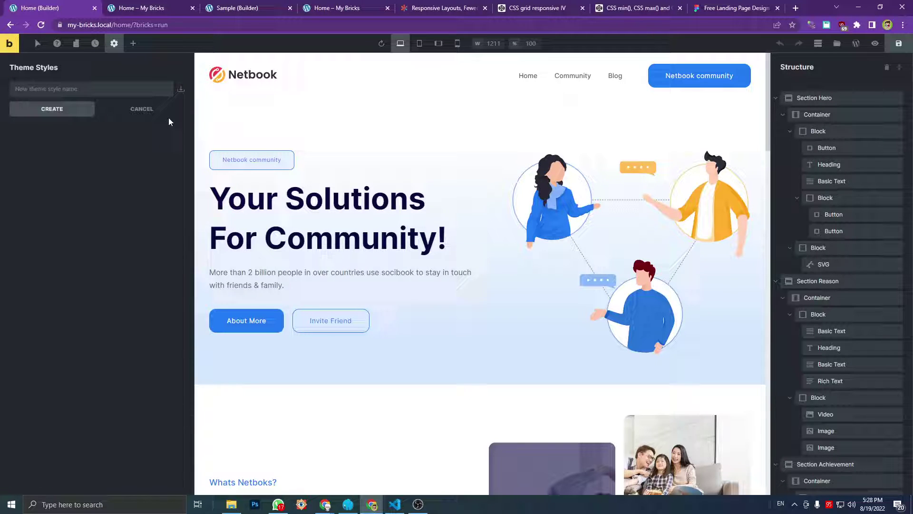
{"action": "left_click", "coordinate": [181, 89]}
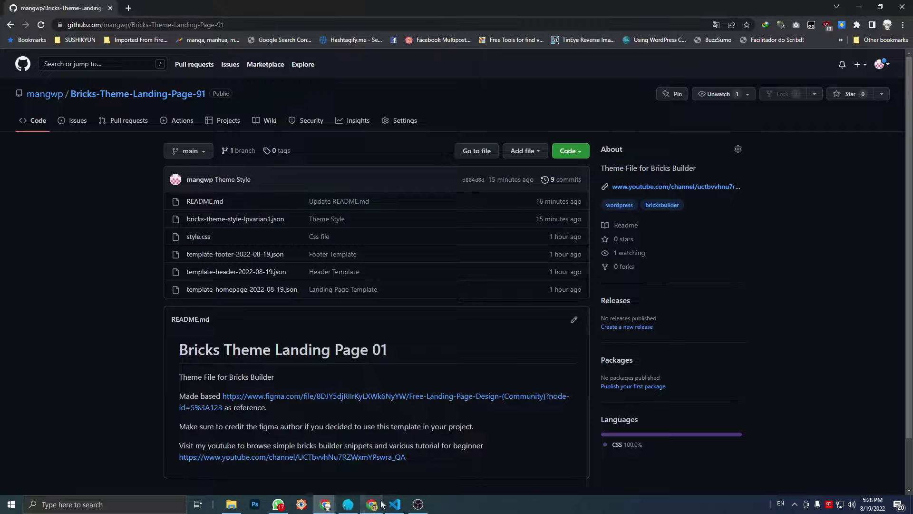
{"action": "left_click", "coordinate": [325, 505]}
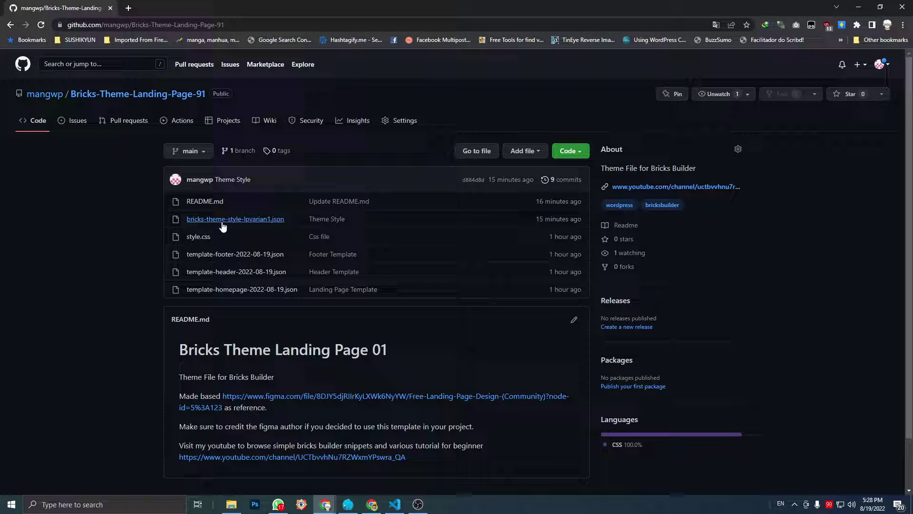
{"action": "left_click", "coordinate": [208, 239]}
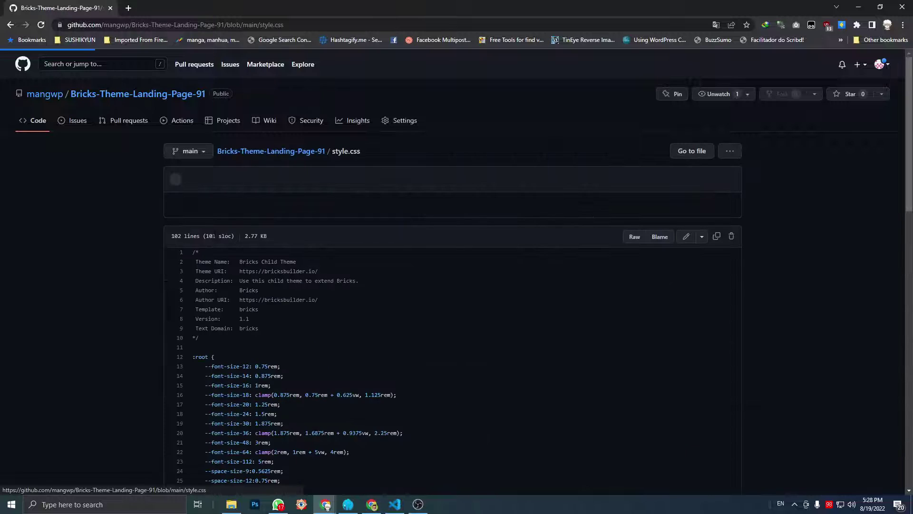
{"action": "scroll", "coordinate": [328, 310], "scroll_direction": "down", "scroll_amount": 3}
{"action": "scroll", "coordinate": [293, 273], "scroll_direction": "down", "scroll_amount": 5}
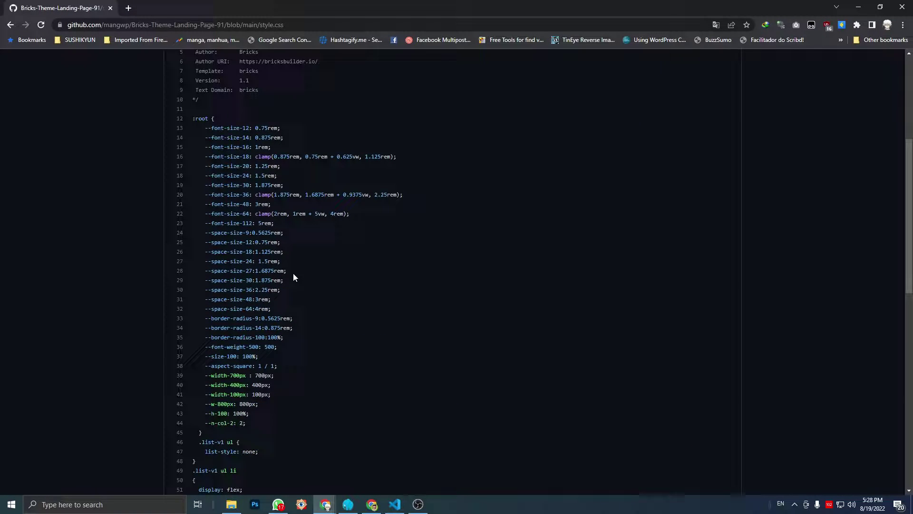
{"action": "scroll", "coordinate": [293, 269], "scroll_direction": "down", "scroll_amount": 2}
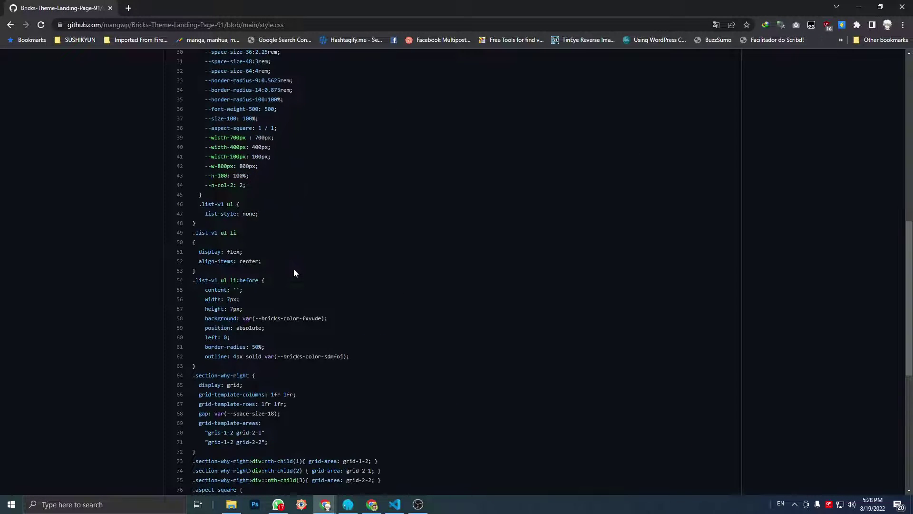
{"action": "scroll", "coordinate": [295, 267], "scroll_direction": "down", "scroll_amount": 7}
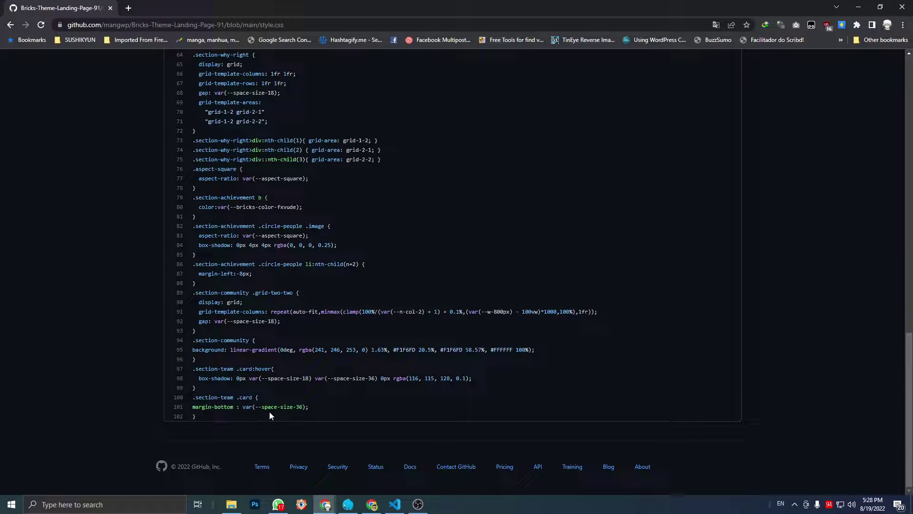
{"action": "left_click_drag", "start_coordinate": [269, 416], "coordinate": [193, 178]}
{"action": "scroll", "coordinate": [214, 185], "scroll_direction": "up", "scroll_amount": 4}
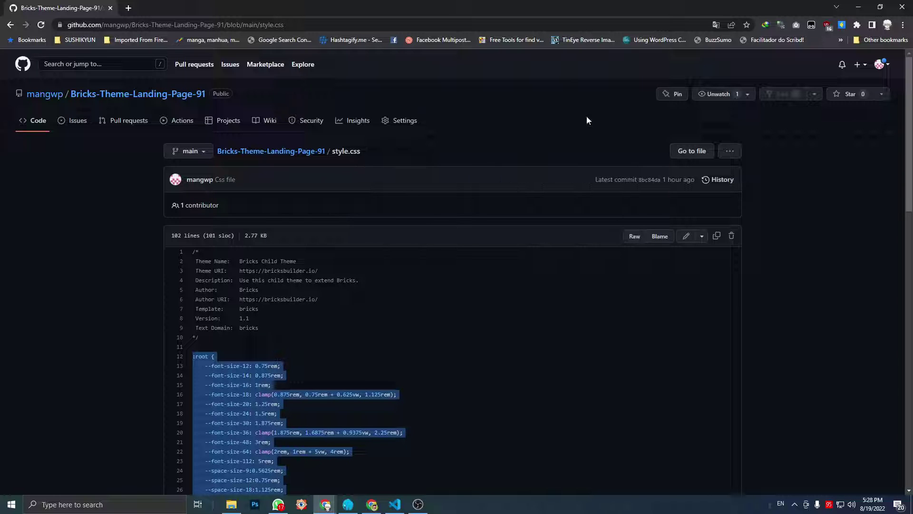
{"action": "left_click", "coordinate": [13, 29]}
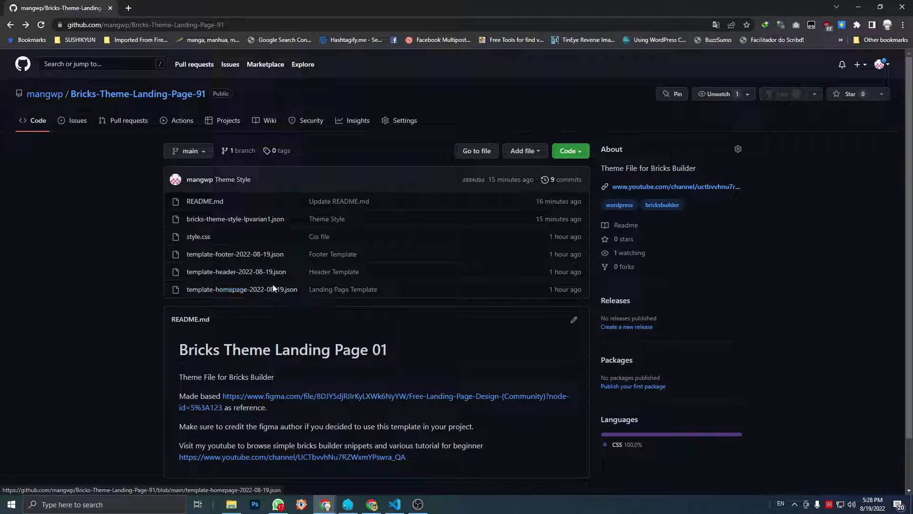
Step: Minimize the GitHub window and bring the Bricks builder with its Theme Styles import back
{"action": "left_click", "coordinate": [855, 11]}
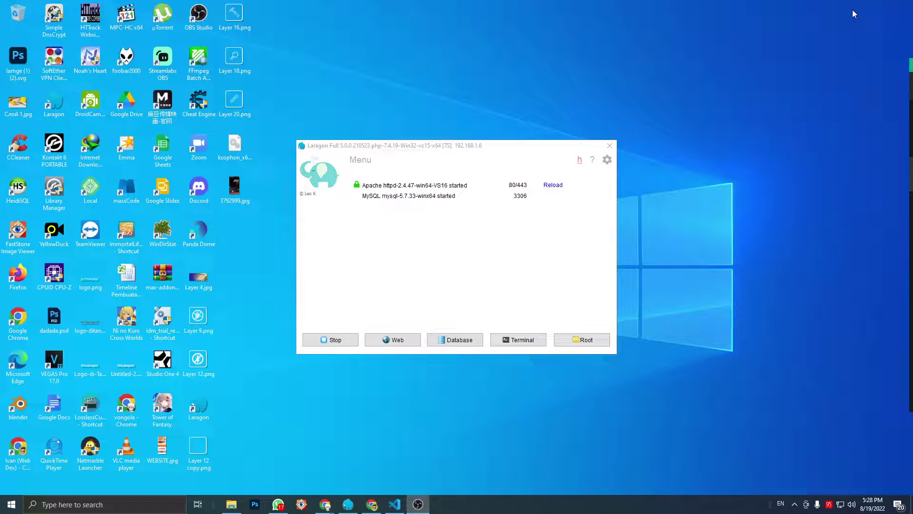
{"action": "left_click", "coordinate": [372, 504]}
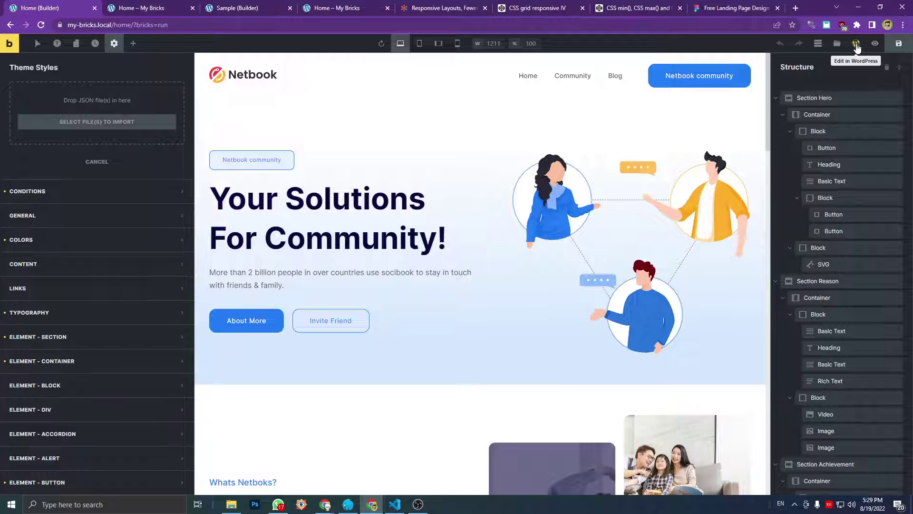
Step: Open the Templates library's import drop zone, then close it without importing
{"action": "left_click", "coordinate": [834, 43]}
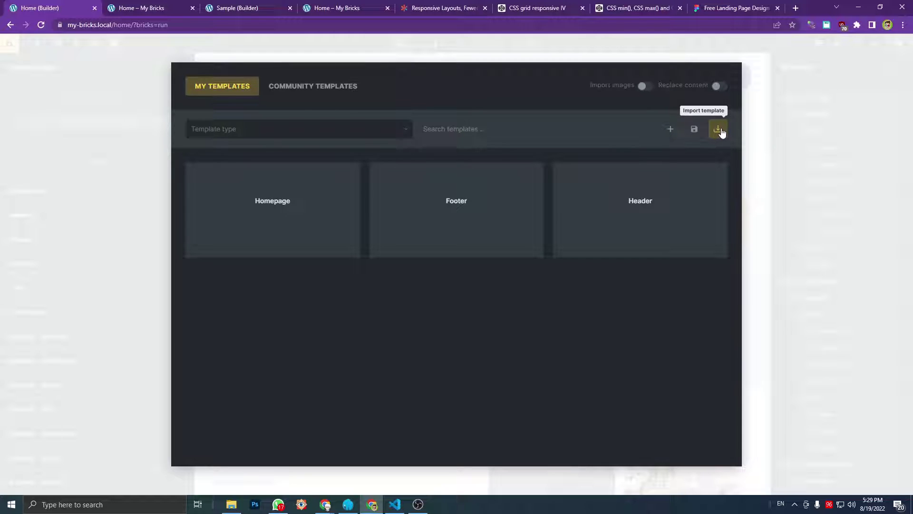
{"action": "left_click", "coordinate": [721, 133]}
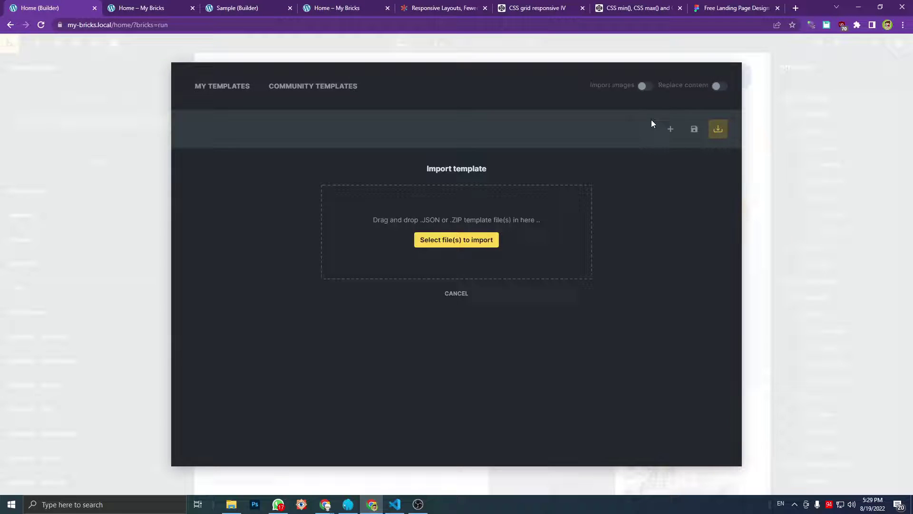
{"action": "left_click", "coordinate": [761, 98]}
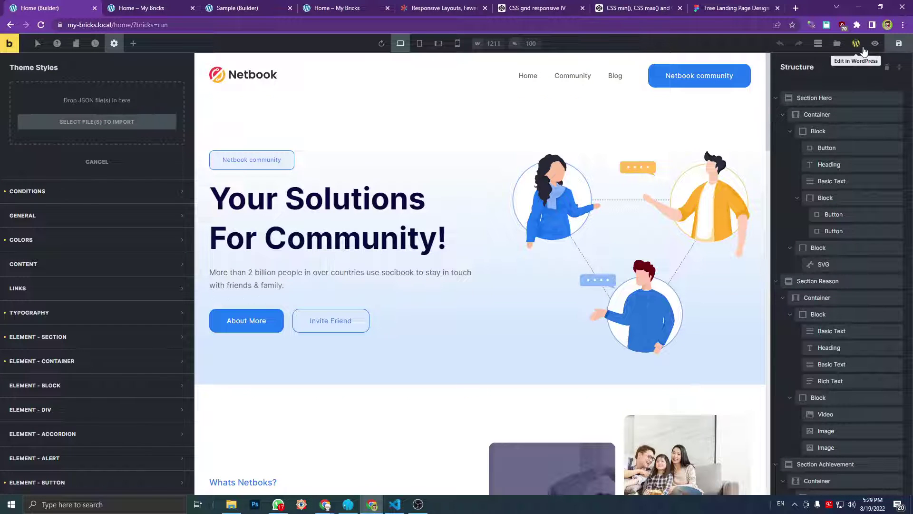
{"action": "scroll", "coordinate": [682, 243], "scroll_direction": "down", "scroll_amount": 15}
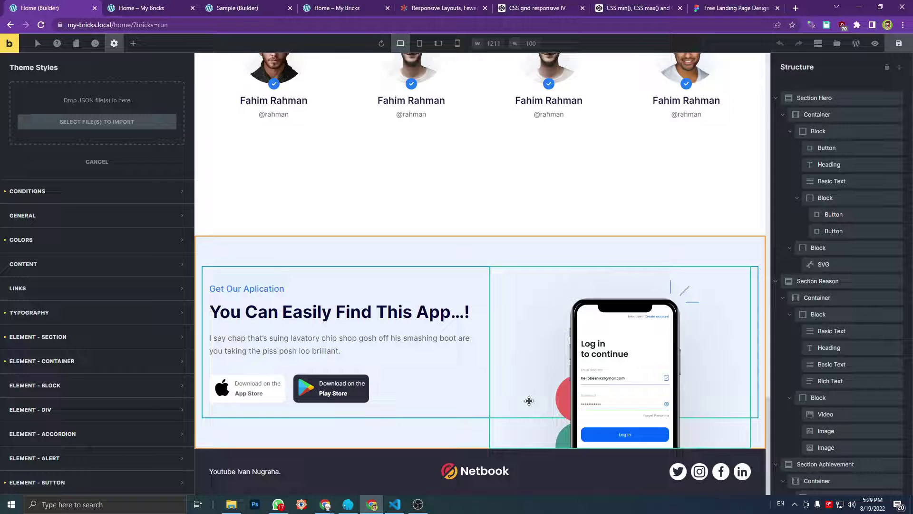
{"action": "scroll", "coordinate": [482, 287], "scroll_direction": "up", "scroll_amount": 3}
{"action": "scroll", "coordinate": [475, 266], "scroll_direction": "up", "scroll_amount": 10}
{"action": "scroll", "coordinate": [495, 261], "scroll_direction": "down", "scroll_amount": 6}
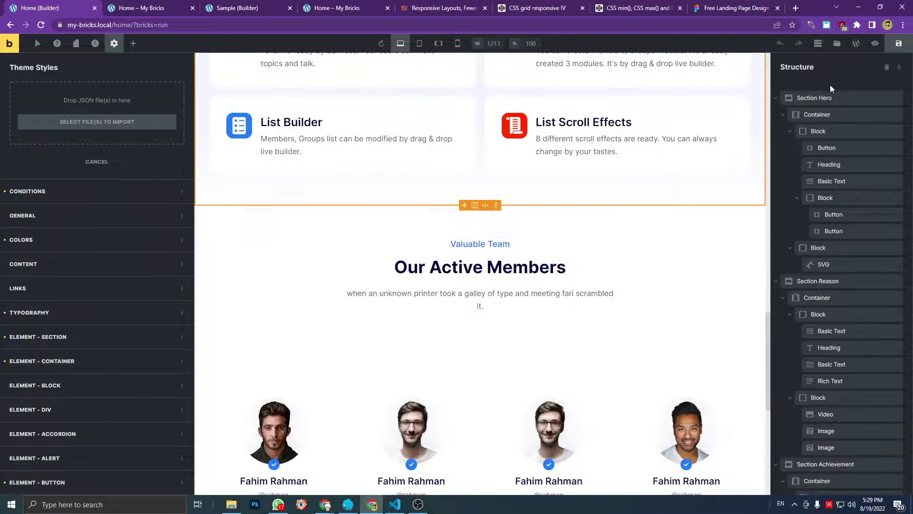
Step: Collapse the Hero, Reason, Achievement, Community and Team sections in the Structure panel
{"action": "left_click", "coordinate": [775, 98]}
{"action": "left_click", "coordinate": [776, 114]}
{"action": "left_click", "coordinate": [776, 131]}
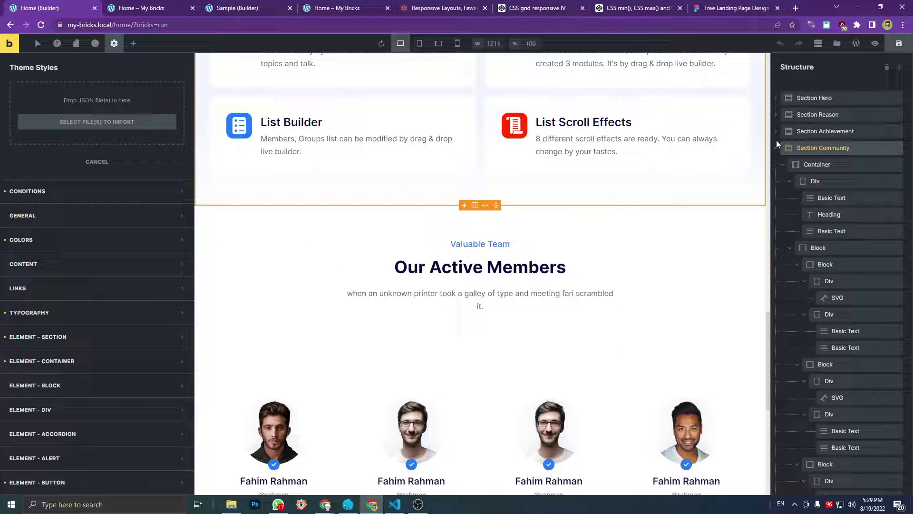
{"action": "left_click", "coordinate": [775, 147]}
{"action": "left_click", "coordinate": [776, 165]}
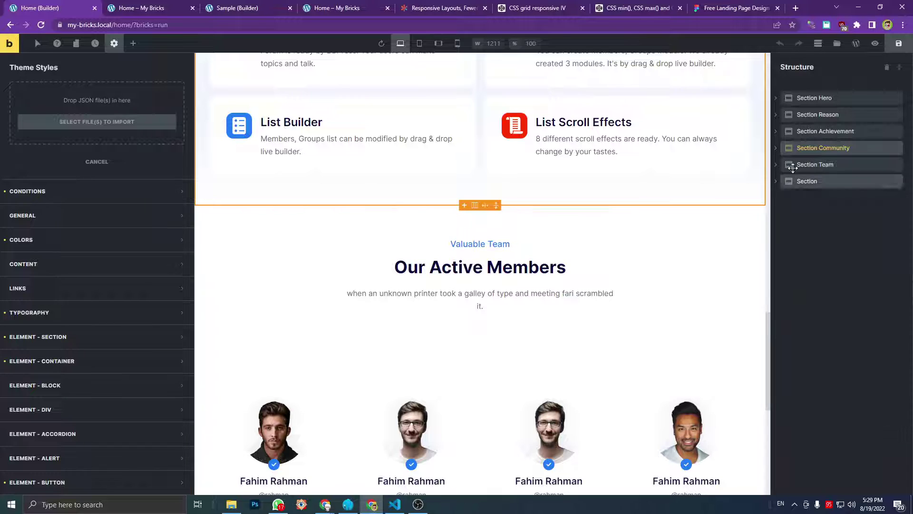
Step: Browse the saved templates library, close it, and switch to the live Home page tab
{"action": "left_click", "coordinate": [837, 43]}
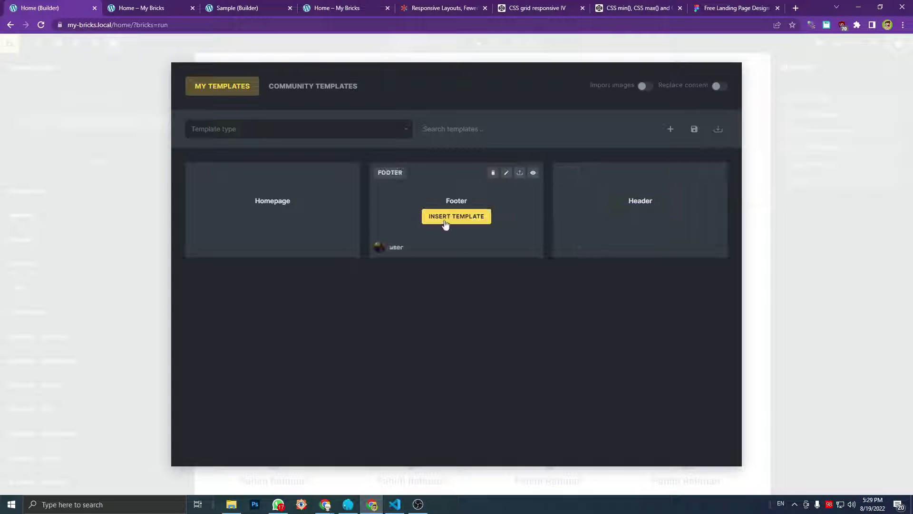
{"action": "left_click", "coordinate": [798, 93]}
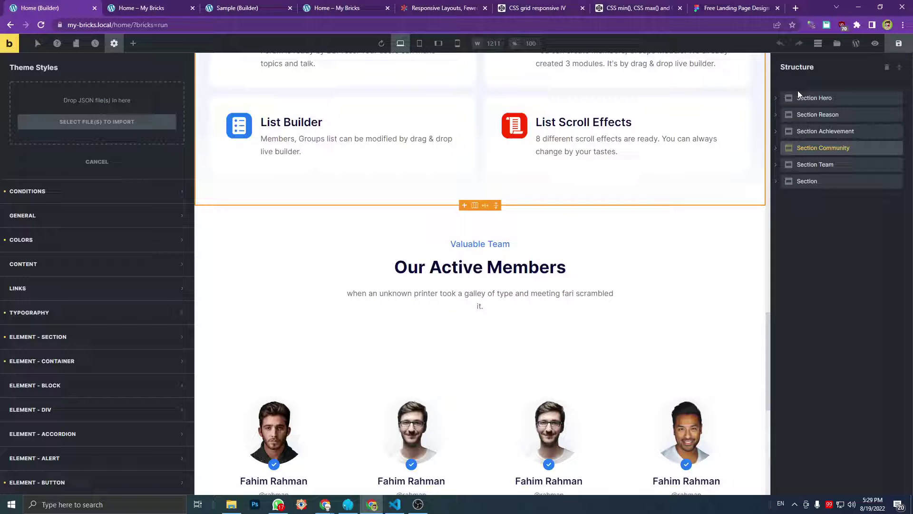
{"action": "scroll", "coordinate": [459, 109], "scroll_direction": "up", "scroll_amount": 20}
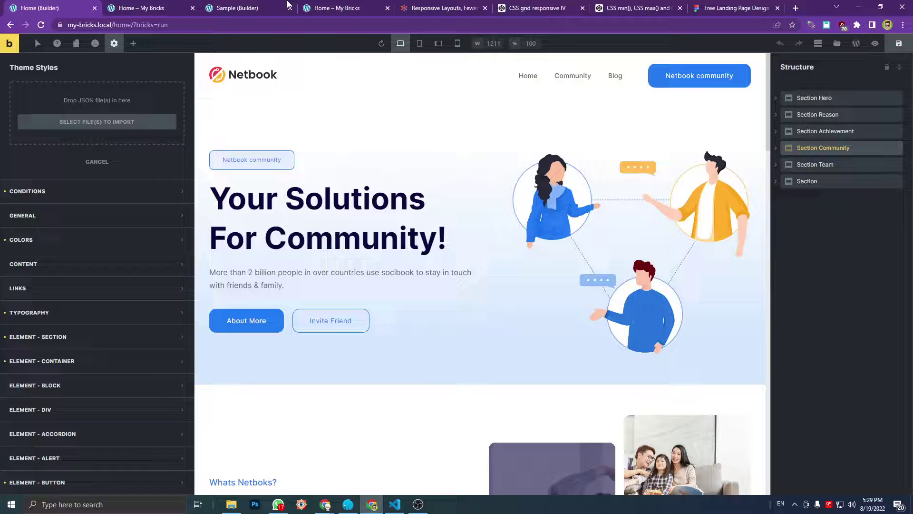
{"action": "left_click", "coordinate": [170, 5]}
Step: Review the child theme's style.css in VS Code, selecting the :root variables through the section rules
{"action": "left_click", "coordinate": [535, 7]}
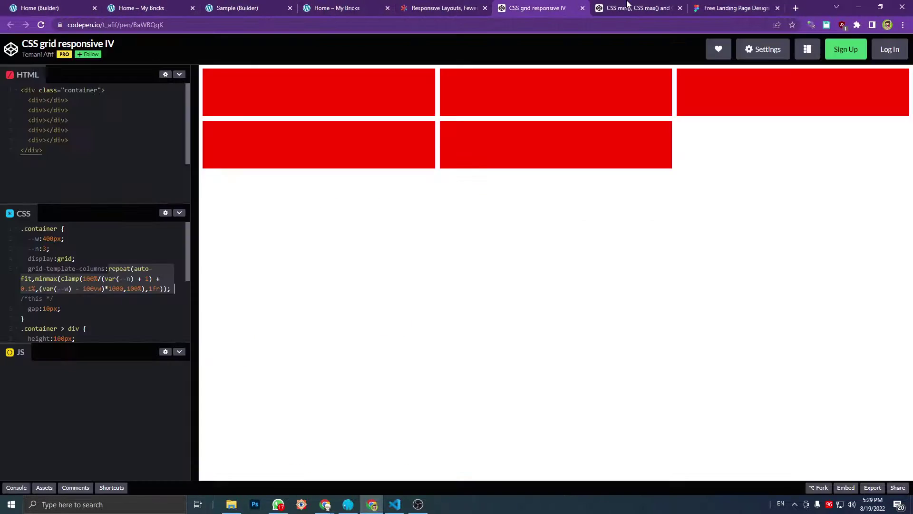
{"action": "left_click", "coordinate": [635, 7]}
{"action": "left_click", "coordinate": [395, 504]}
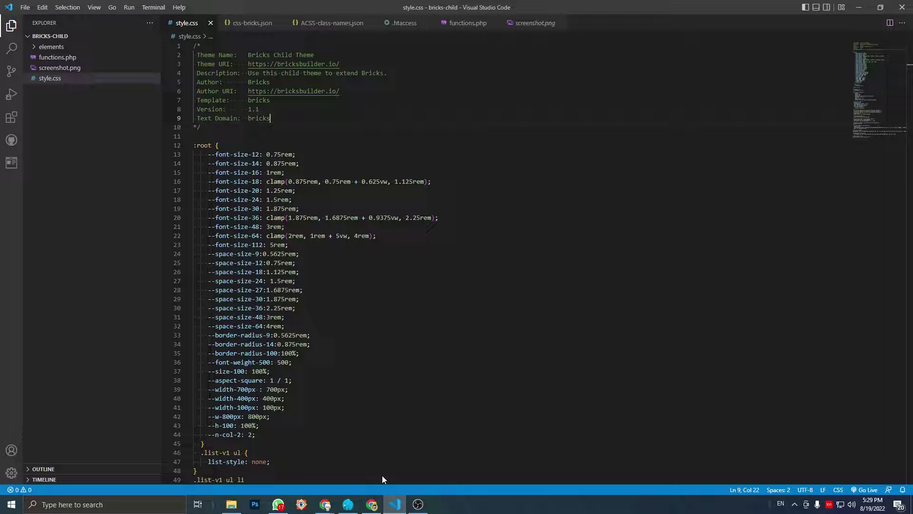
{"action": "left_click", "coordinate": [214, 172]}
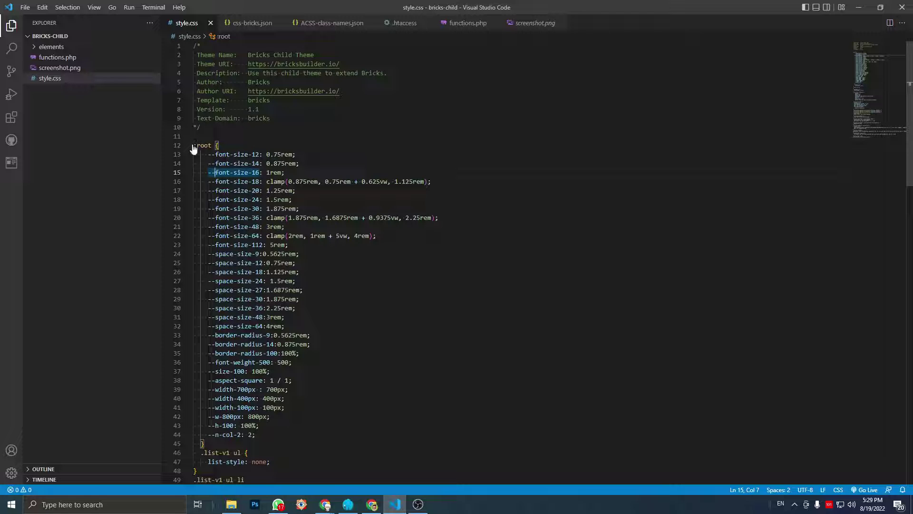
{"action": "left_click_drag", "start_coordinate": [194, 147], "coordinate": [285, 477]}
{"action": "left_click", "coordinate": [285, 477]}
{"action": "scroll", "coordinate": [459, 265], "scroll_direction": "up", "scroll_amount": 4}
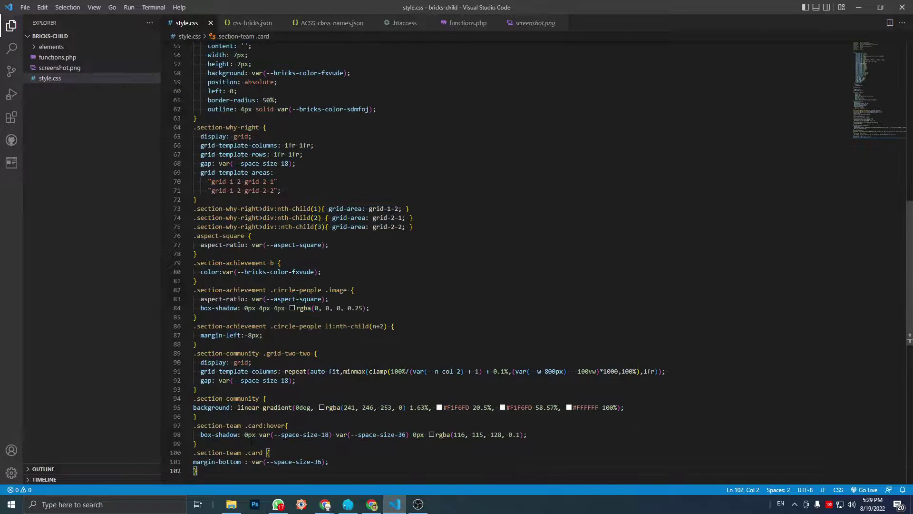
Step: Return to the browser and bring up the live Netbook Home page tab
{"action": "left_click", "coordinate": [867, 7]}
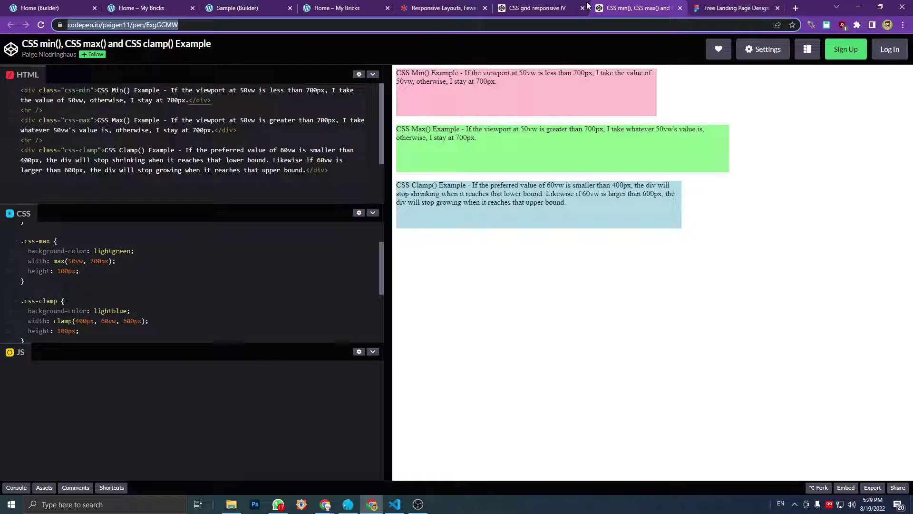
{"action": "left_click", "coordinate": [538, 8]}
{"action": "left_click", "coordinate": [470, 5]}
{"action": "left_click", "coordinate": [338, 6]}
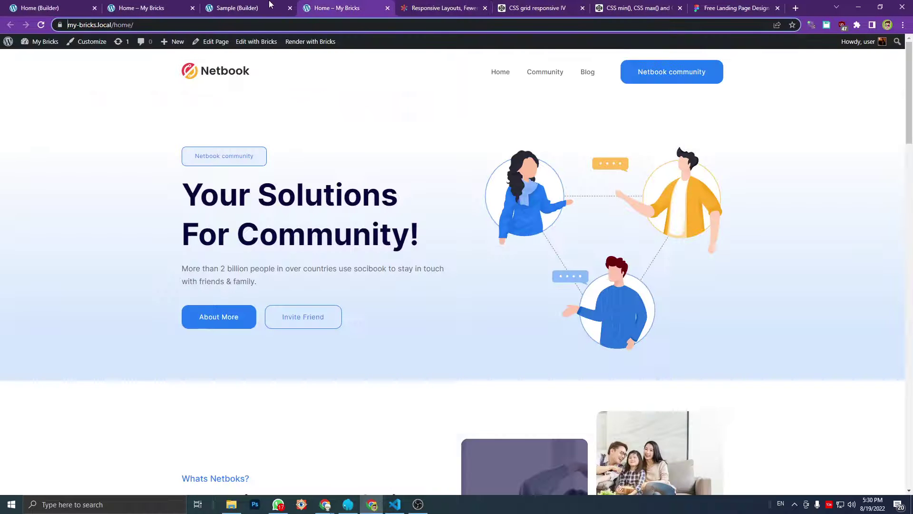
Step: Switch to the Sample (Builder) tab showing the Netbook hero in Bricks
{"action": "left_click", "coordinate": [268, 6]}
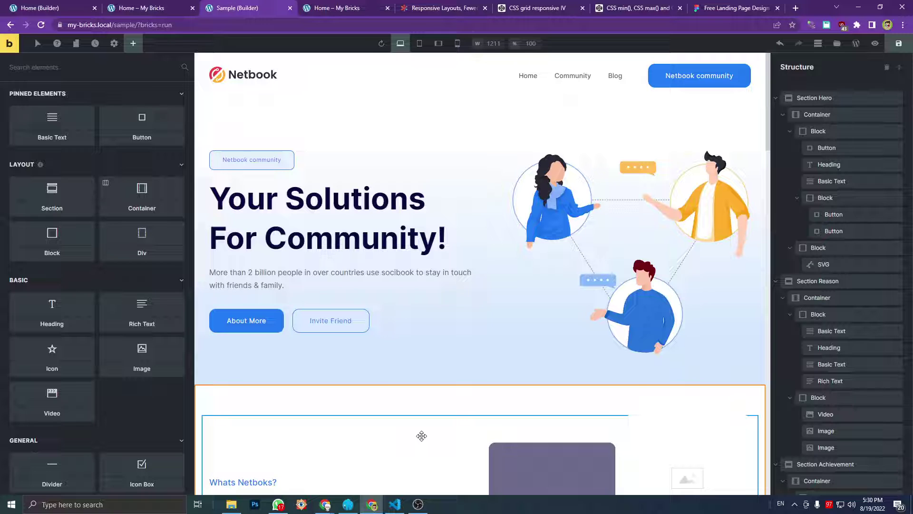
Step: Preview the Sample page at the 766 px mobile landscape breakpoint and scroll through all sections
{"action": "scroll", "coordinate": [427, 427], "scroll_direction": "down", "scroll_amount": 5}
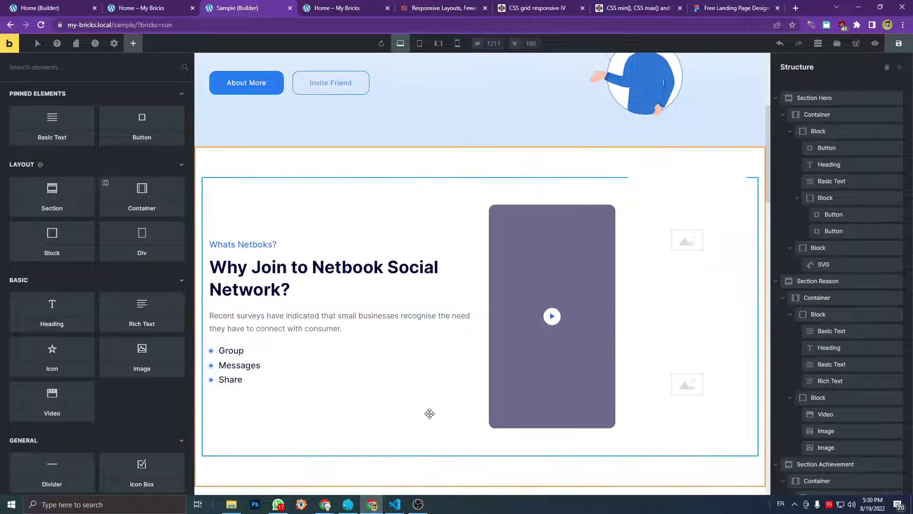
{"action": "scroll", "coordinate": [452, 371], "scroll_direction": "up", "scroll_amount": 5}
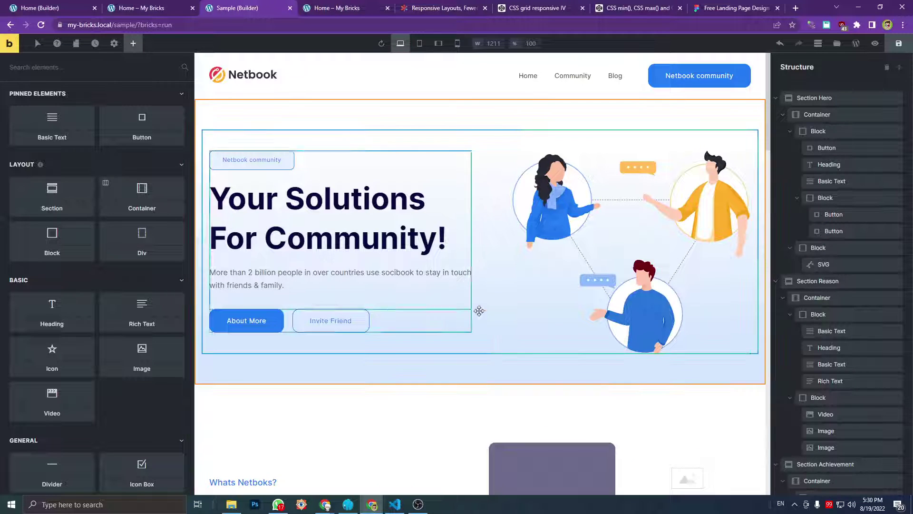
{"action": "left_click", "coordinate": [437, 45]}
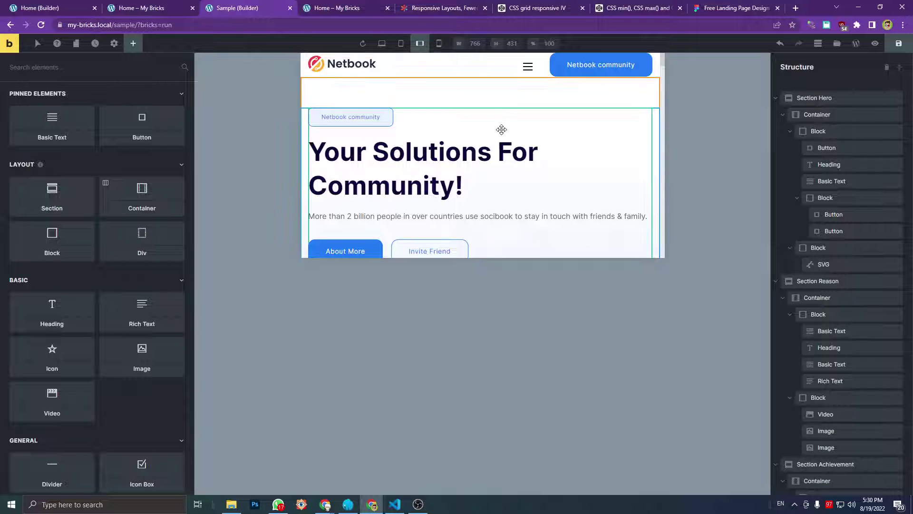
{"action": "scroll", "coordinate": [522, 144], "scroll_direction": "down", "scroll_amount": 5}
{"action": "scroll", "coordinate": [522, 144], "scroll_direction": "down", "scroll_amount": 3}
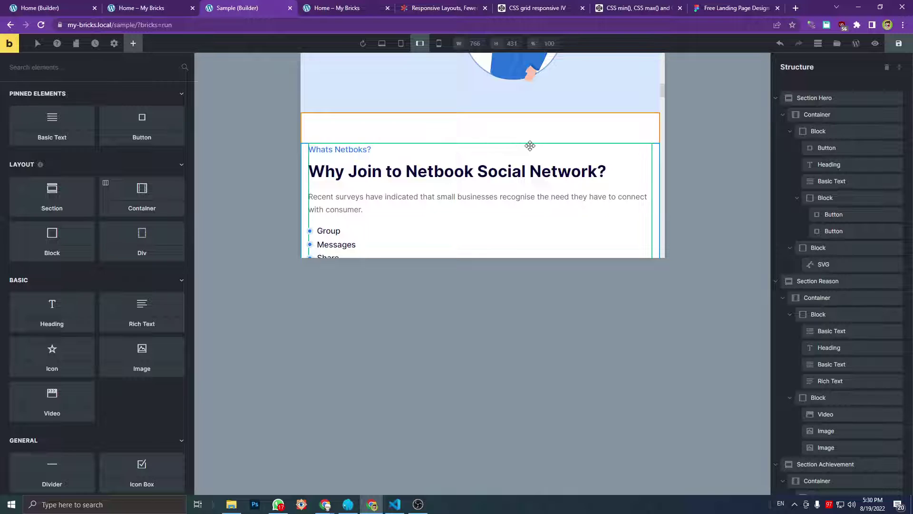
{"action": "scroll", "coordinate": [530, 145], "scroll_direction": "down", "scroll_amount": 10}
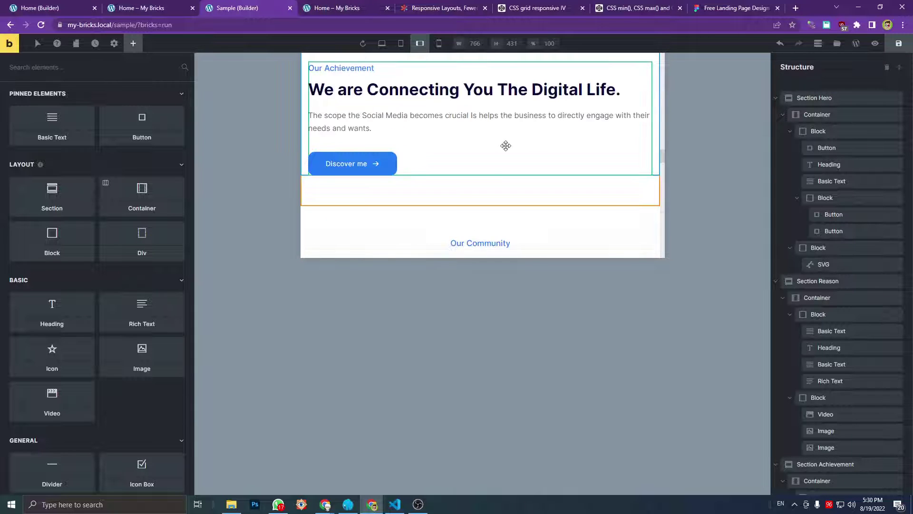
{"action": "scroll", "coordinate": [506, 146], "scroll_direction": "down", "scroll_amount": 10}
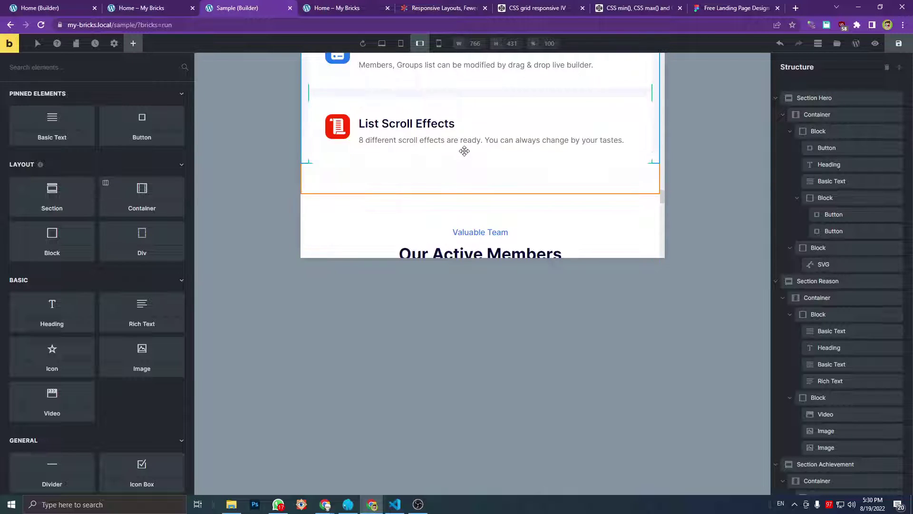
{"action": "scroll", "coordinate": [467, 151], "scroll_direction": "down", "scroll_amount": 10}
{"action": "scroll", "coordinate": [473, 151], "scroll_direction": "up", "scroll_amount": 10}
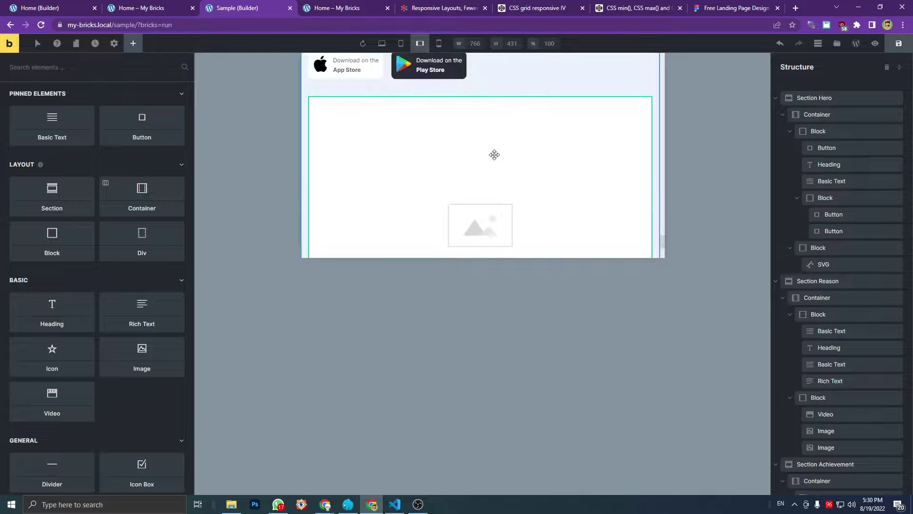
{"action": "scroll", "coordinate": [494, 154], "scroll_direction": "up", "scroll_amount": 10}
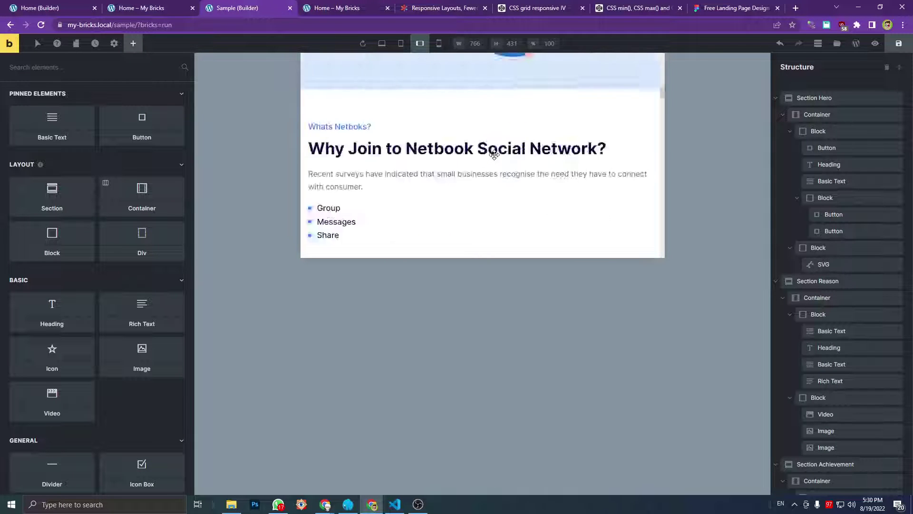